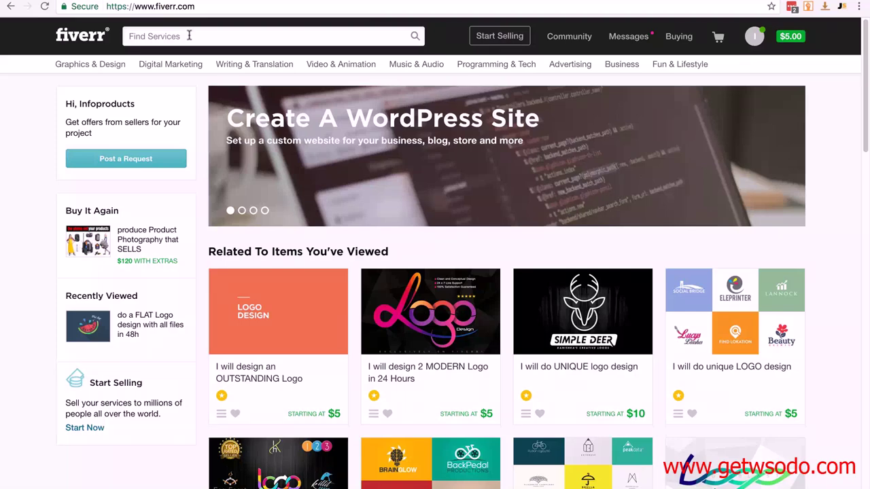
# - Search Fiverr for 'logo design' gigs and sort results by Avg. Customer Review
pyautogui.write('logo design')
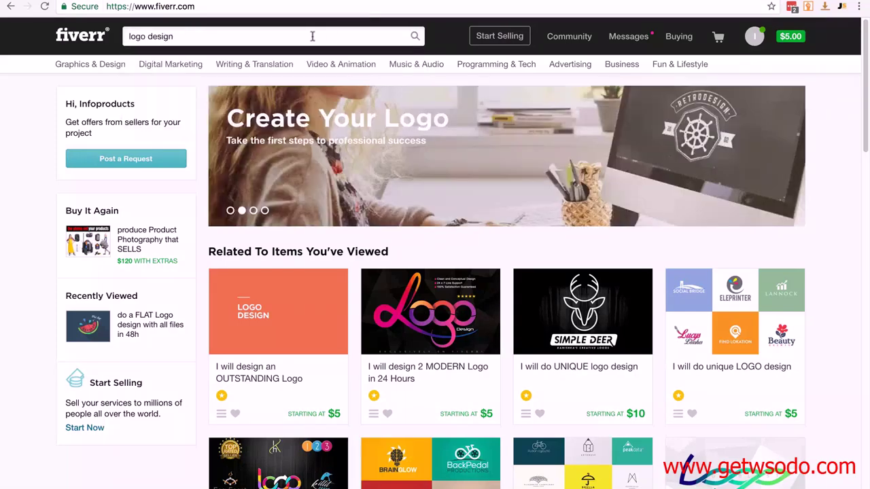
pyautogui.click(414, 37)
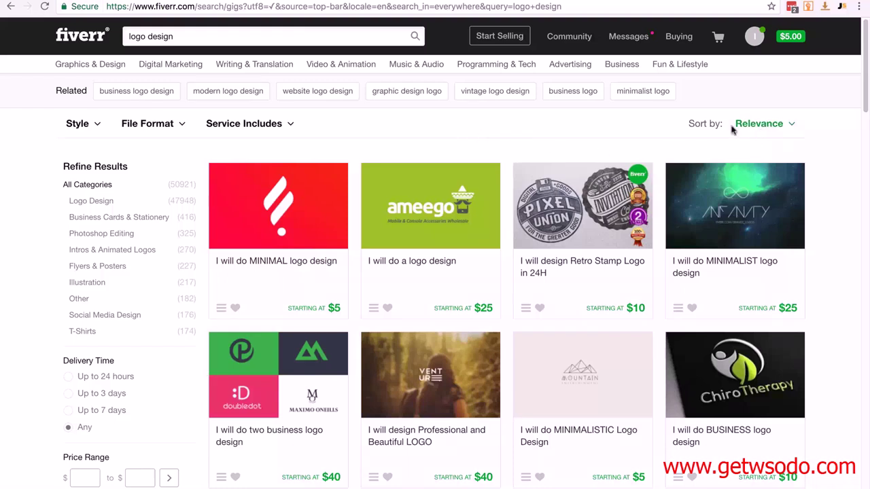
pyautogui.click(774, 128)
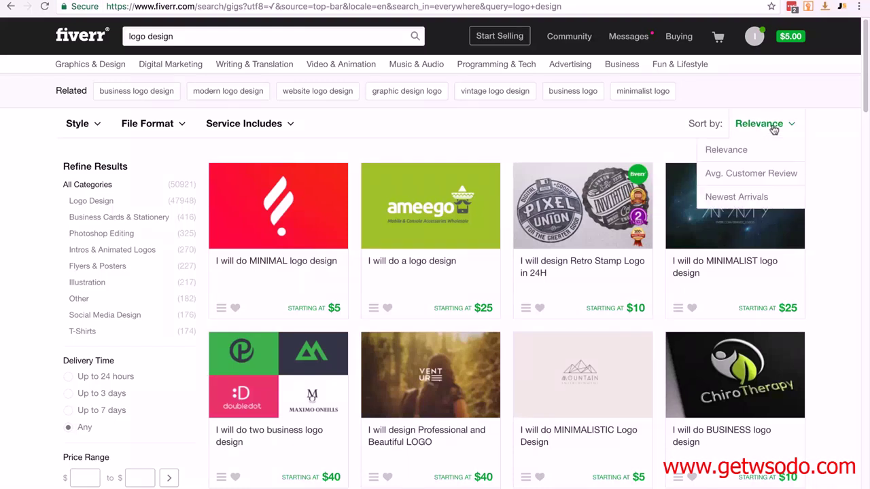
pyautogui.click(762, 174)
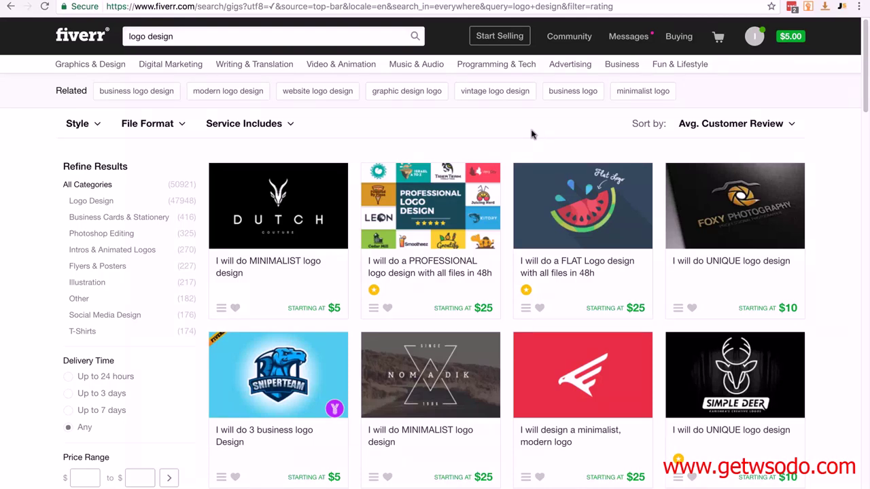
# - Open the Dutch minimalist gig and the Foxy Photography gig in new tabs
pyautogui.moveTo(286, 207)
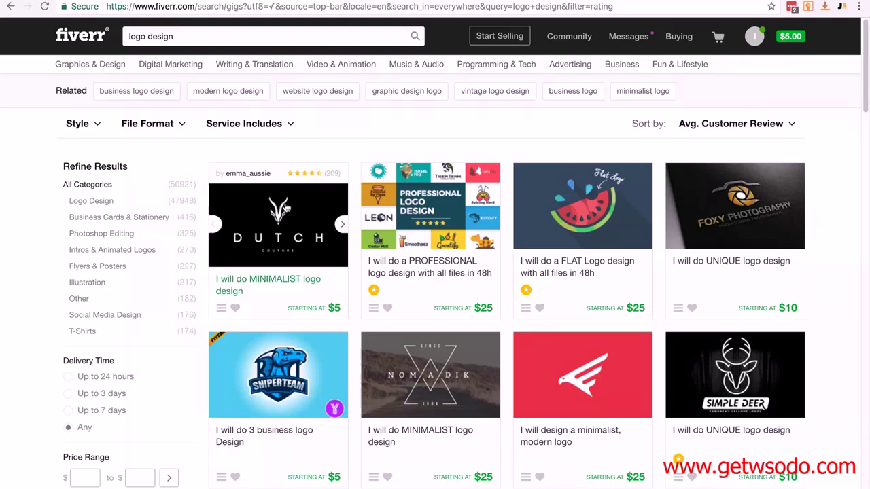
pyautogui.rightClick(306, 206)
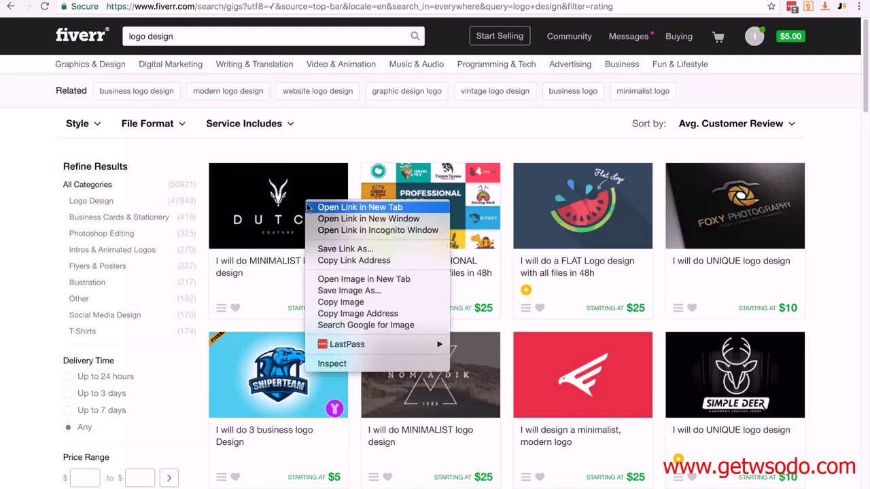
pyautogui.click(308, 208)
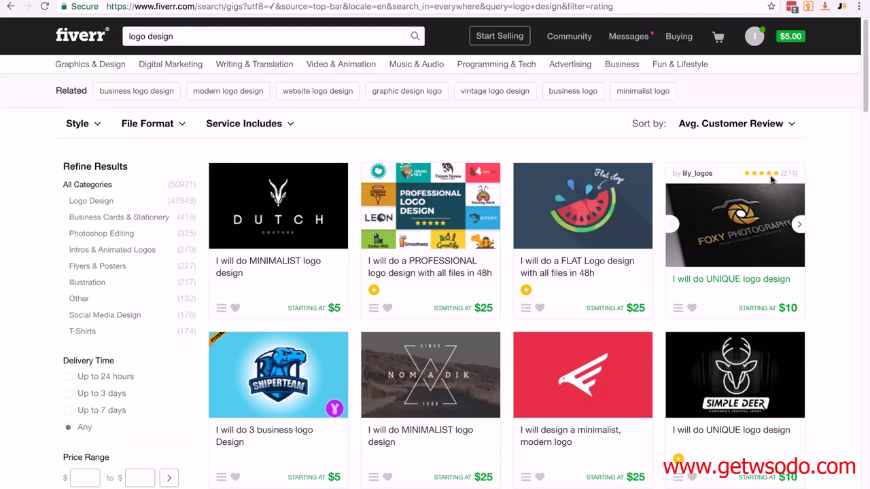
pyautogui.rightClick(756, 199)
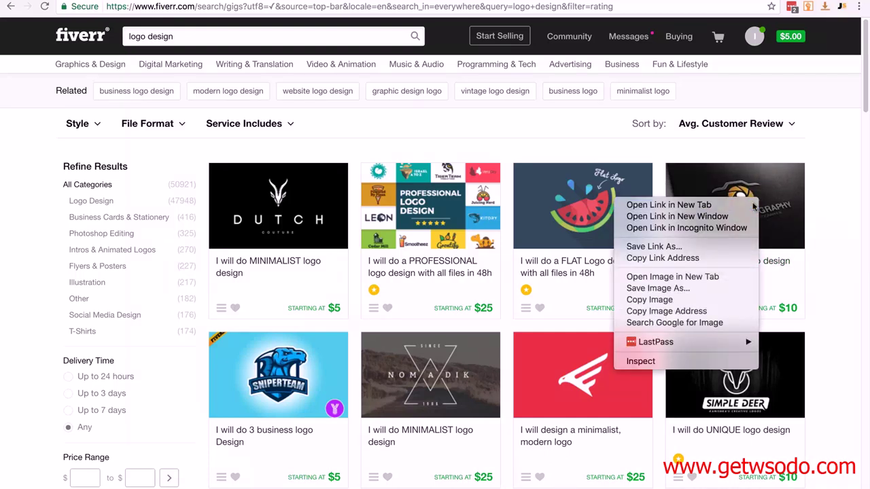
pyautogui.click(754, 203)
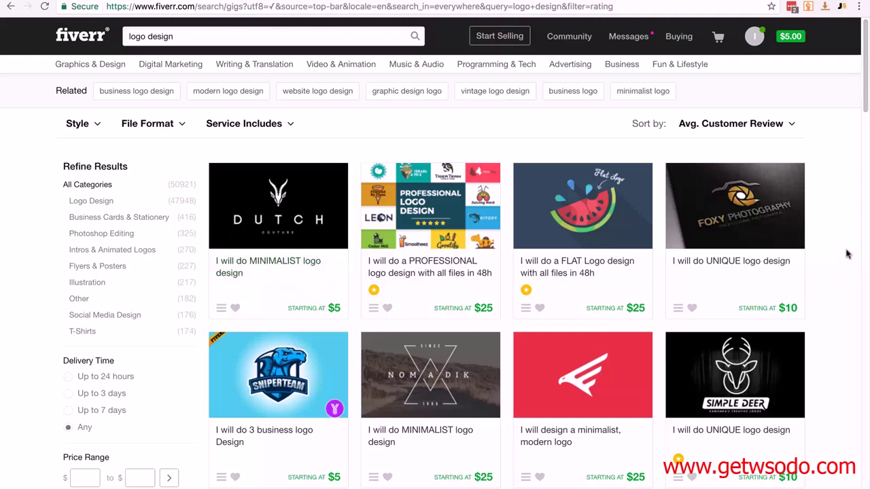
# - View the 'I Will Do MINIMALIST Logo Design' gig page with its $5, $10 and $15 packages
pyautogui.scroll(-1, 846, 253)
pyautogui.scroll(-3, 847, 253)
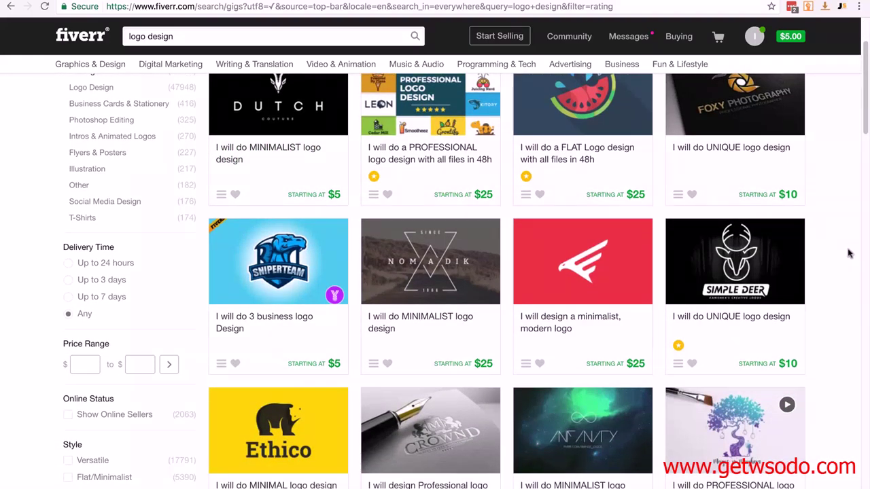
pyautogui.click(268, 153)
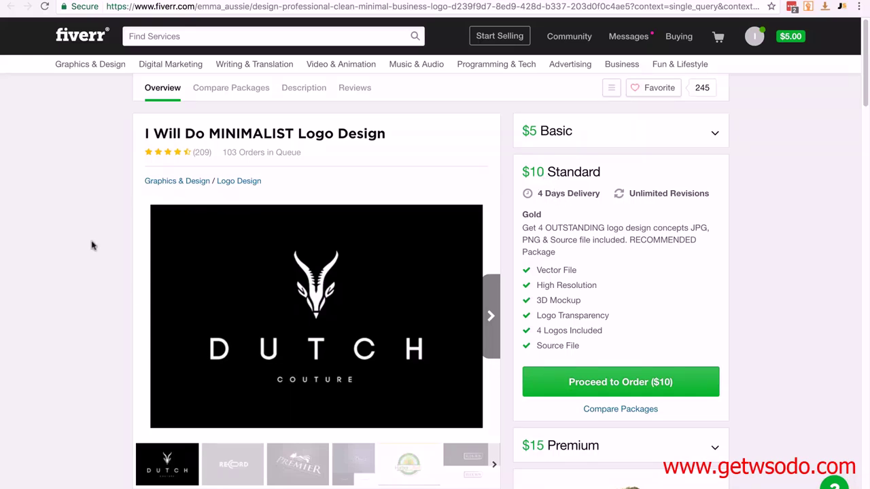
# - Browse the RECORD, JRW Studios and RUDE BOY sample logos in the gig gallery
pyautogui.click(243, 476)
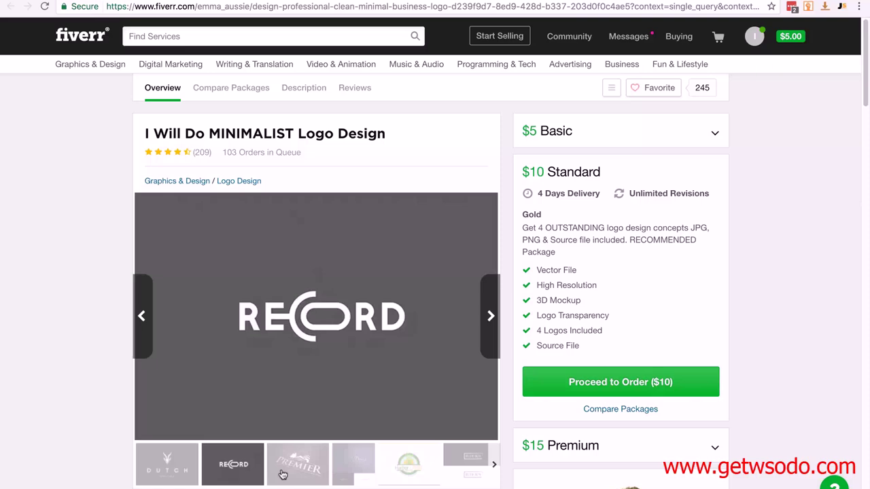
pyautogui.click(351, 471)
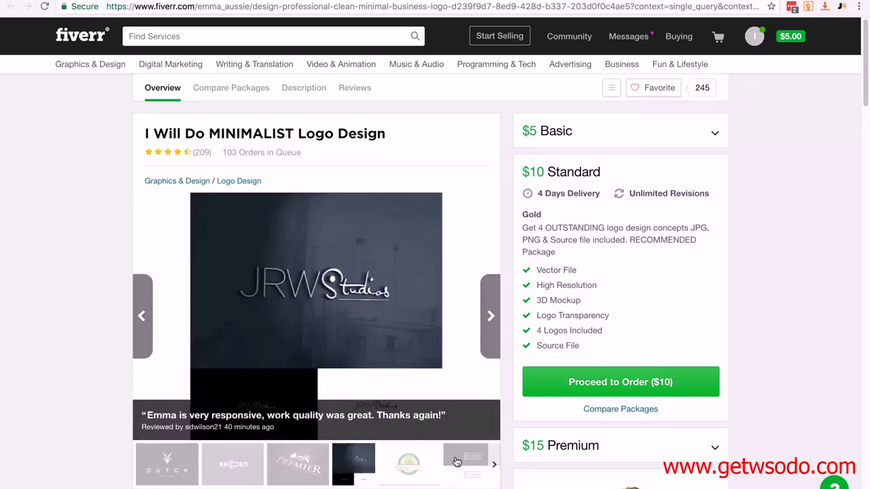
pyautogui.click(470, 459)
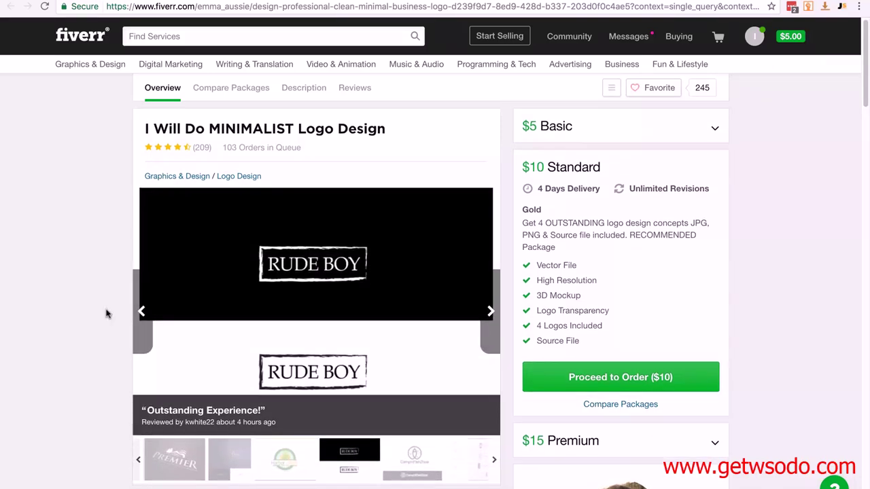
# - Scroll down to review the gig's Compare Packages table
pyautogui.scroll(-5, 106, 313)
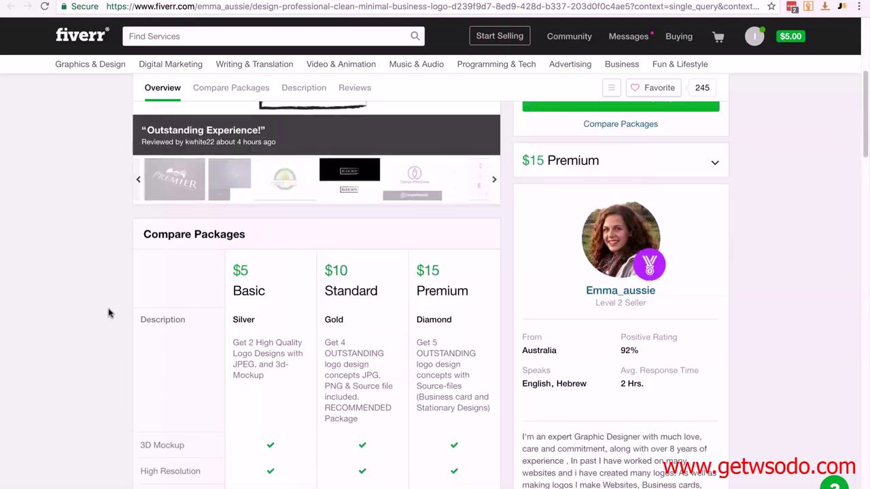
pyautogui.scroll(-3, 108, 313)
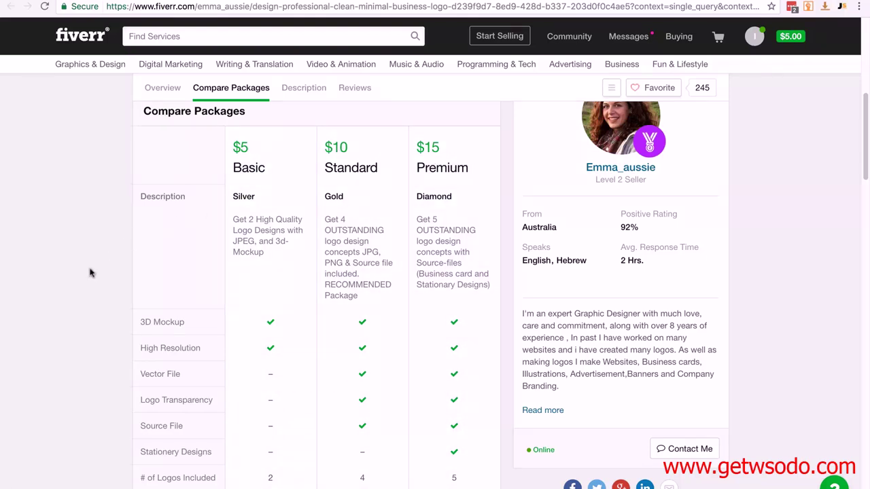
pyautogui.scroll(-1, 83, 282)
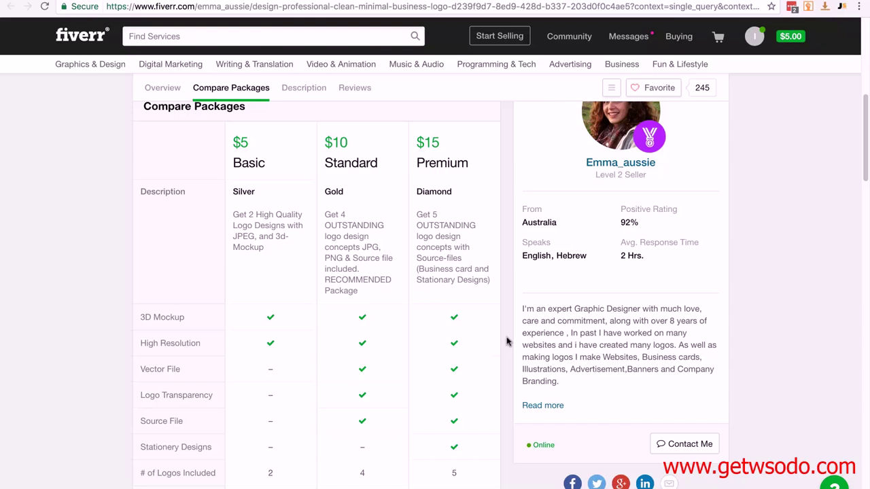
pyautogui.scroll(-1, 507, 341)
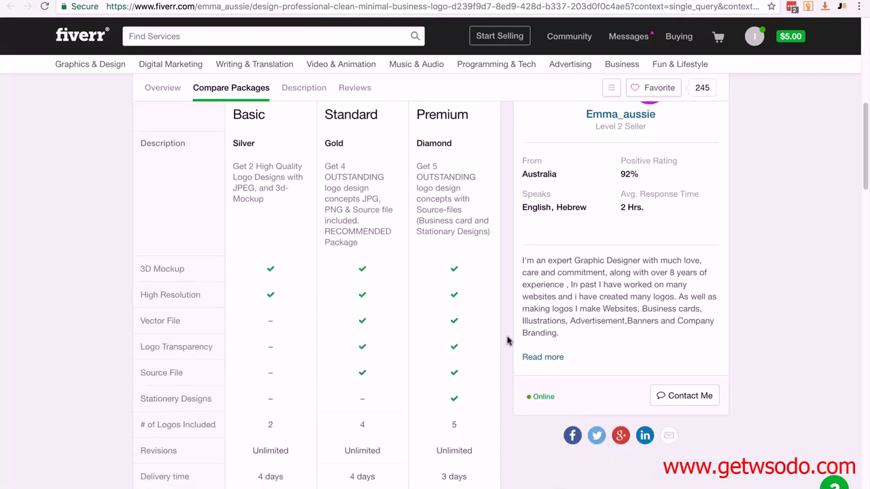
pyautogui.scroll(6, 506, 341)
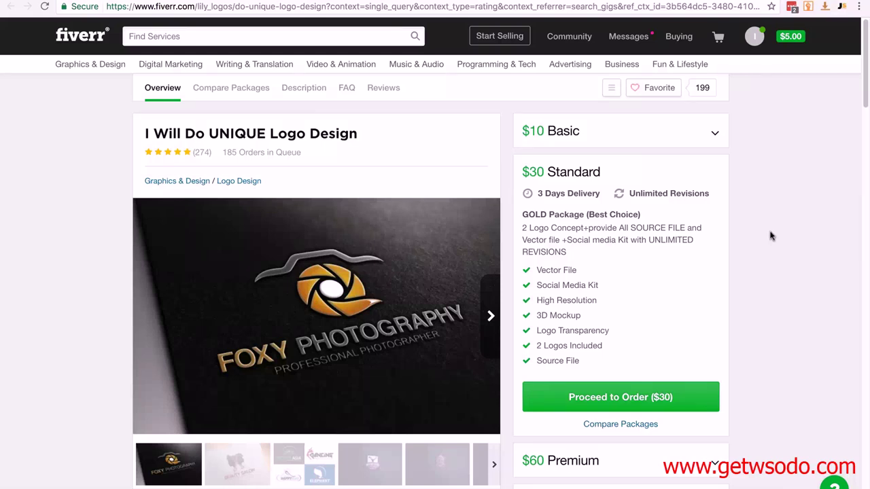
# - Select the Premium package's '1 day (+$10)' delivery option in Compare Packages
pyautogui.scroll(-2, 771, 236)
pyautogui.scroll(-1, 771, 236)
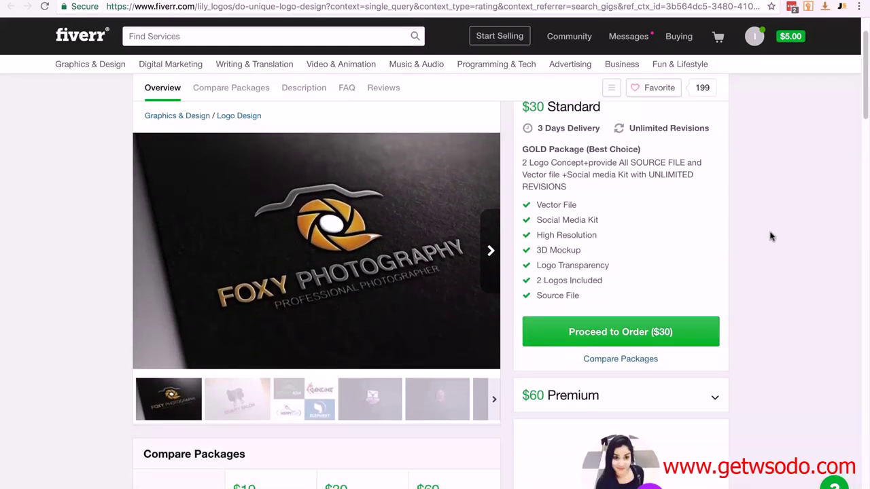
pyautogui.scroll(-1, 772, 236)
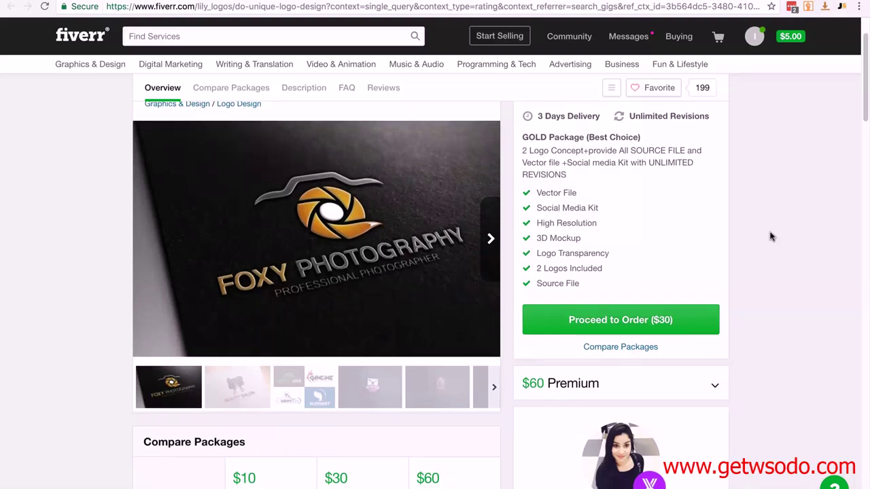
pyautogui.scroll(-2, 771, 236)
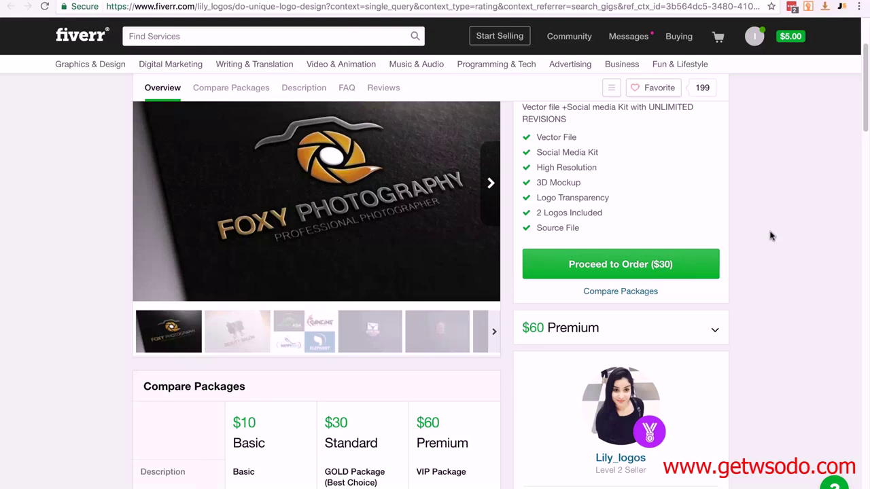
pyautogui.scroll(-2, 771, 236)
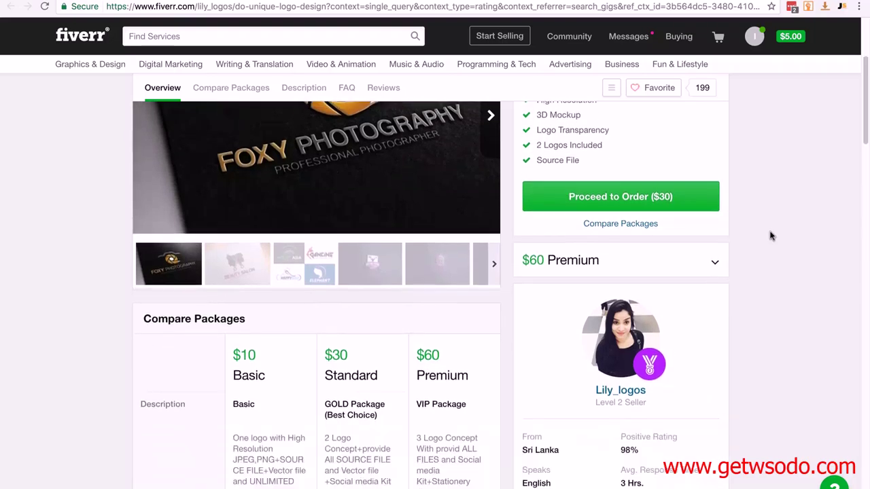
pyautogui.scroll(-5, 771, 236)
pyautogui.scroll(-1, 771, 236)
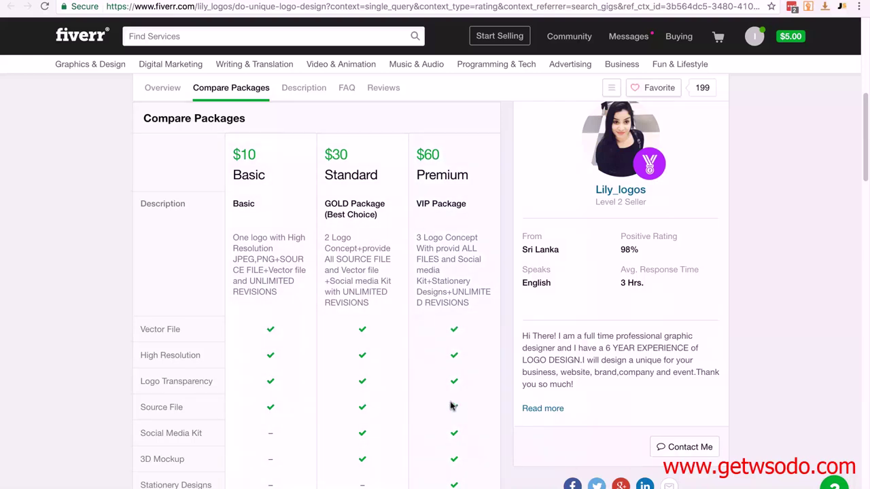
pyautogui.scroll(-1, 430, 396)
pyautogui.scroll(-1, 430, 396)
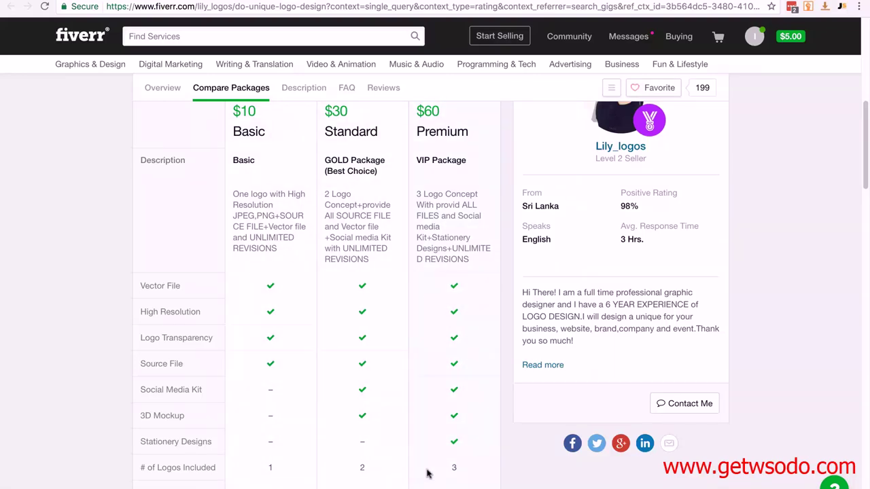
pyautogui.scroll(-3, 418, 439)
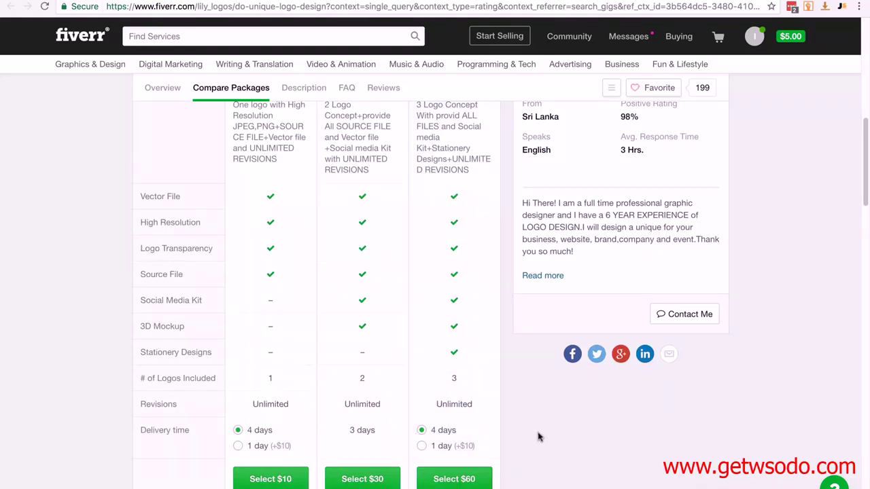
pyautogui.scroll(2, 369, 455)
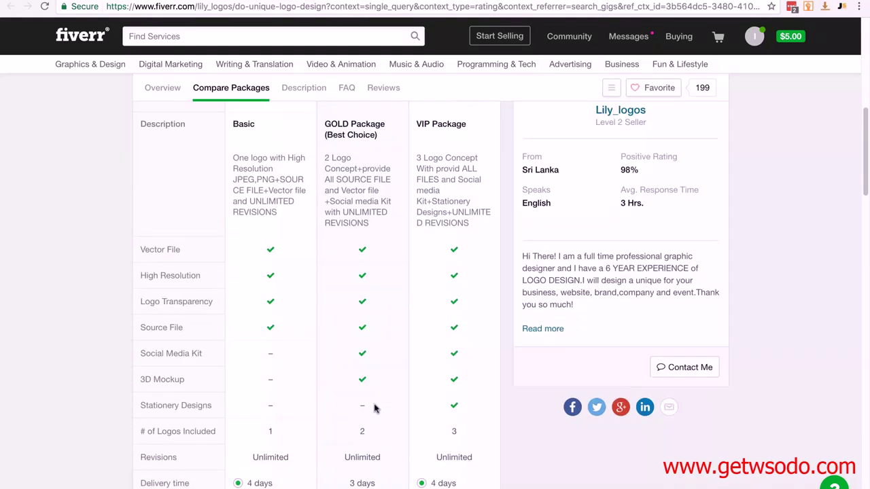
pyautogui.scroll(-1, 379, 345)
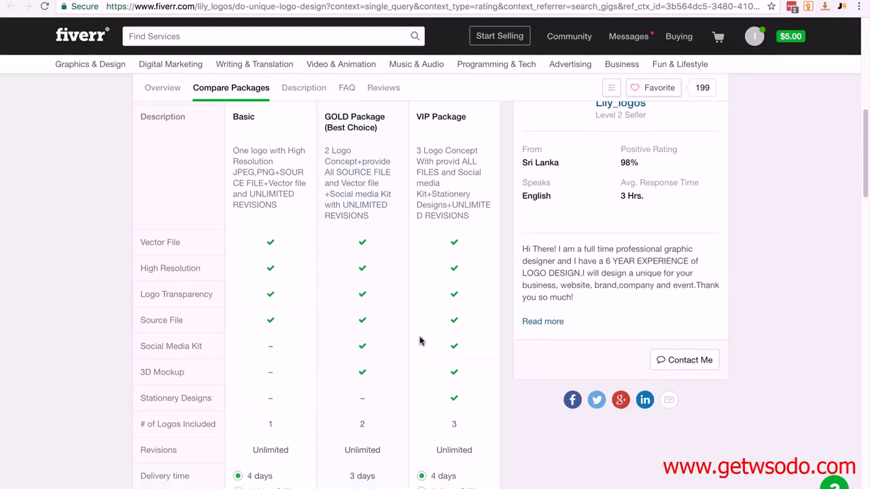
pyautogui.scroll(-1, 429, 338)
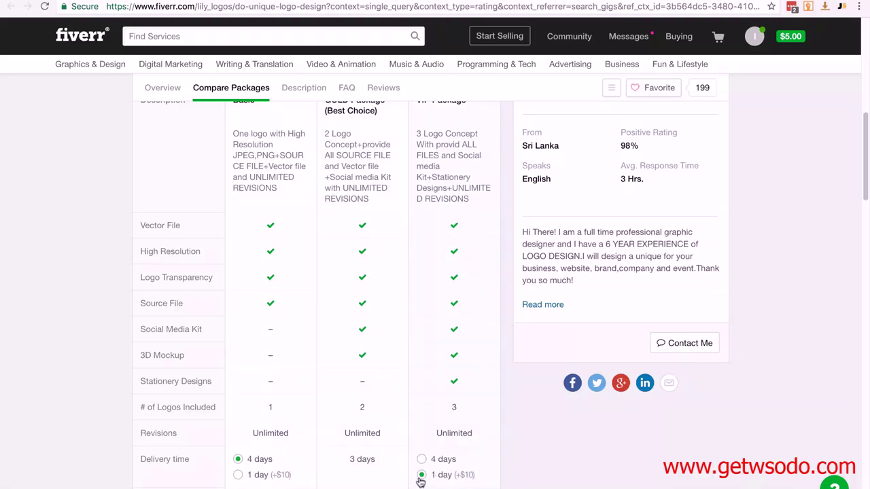
pyautogui.click(421, 476)
# - Close the Fiverr tab to return to the 99designs home page
pyautogui.scroll(-1, 511, 413)
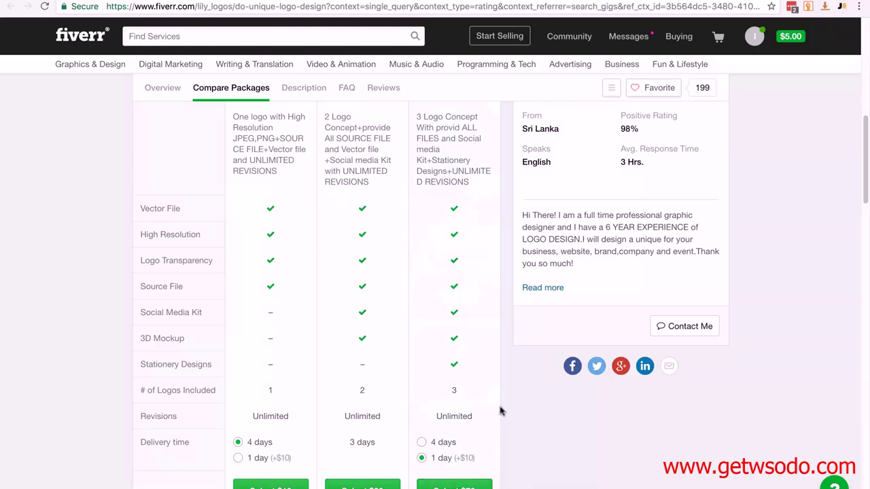
pyautogui.scroll(5, 500, 410)
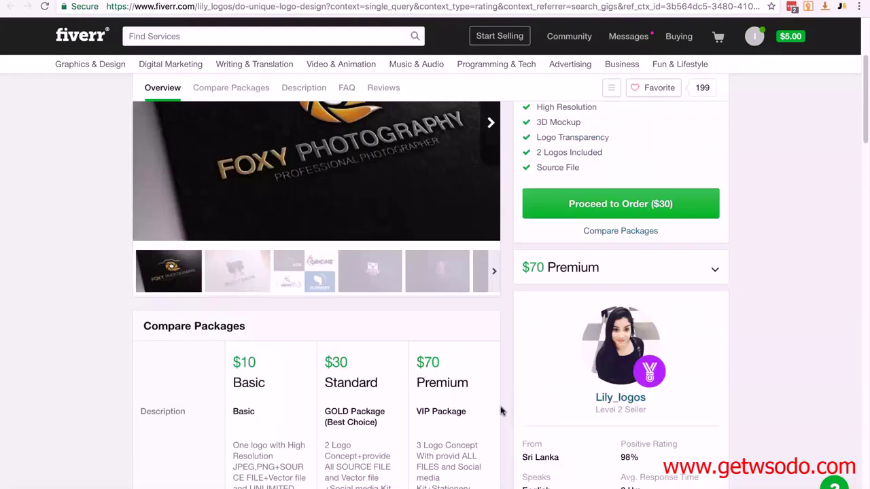
pyautogui.scroll(2, 272, 293)
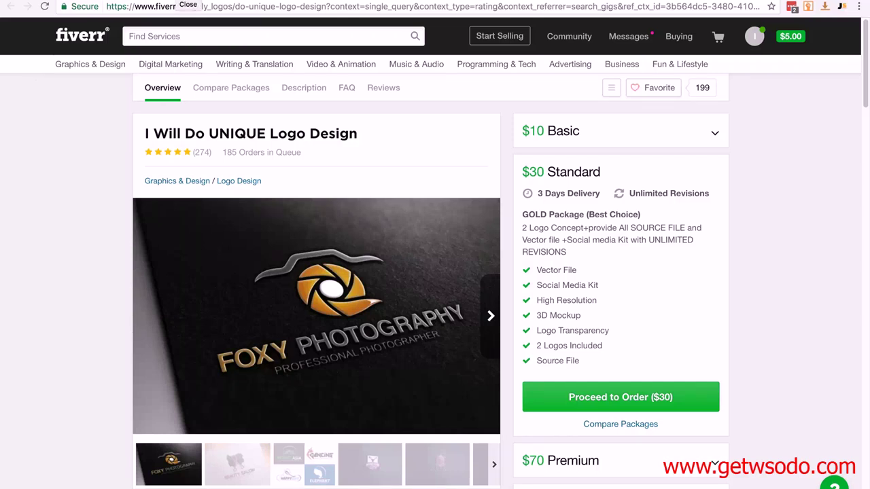
pyautogui.click(187, 1)
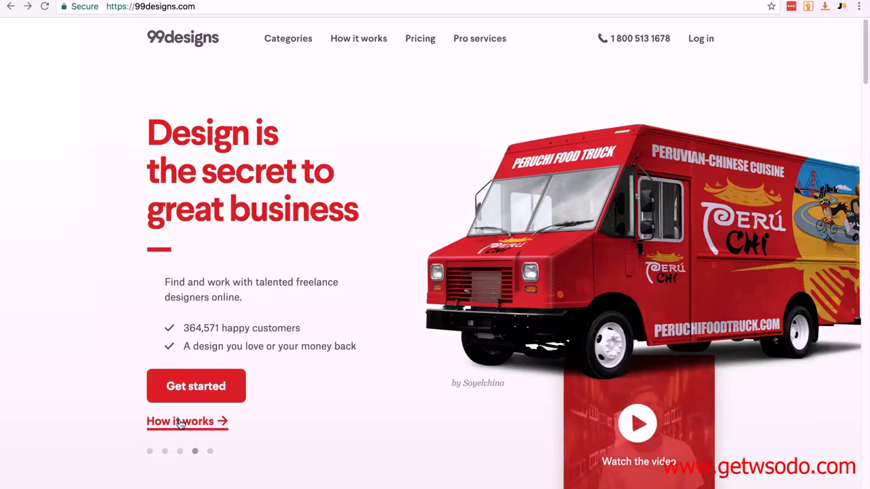
# - Start a new 99designs project and choose Logo design from Logo & identity
pyautogui.click(191, 387)
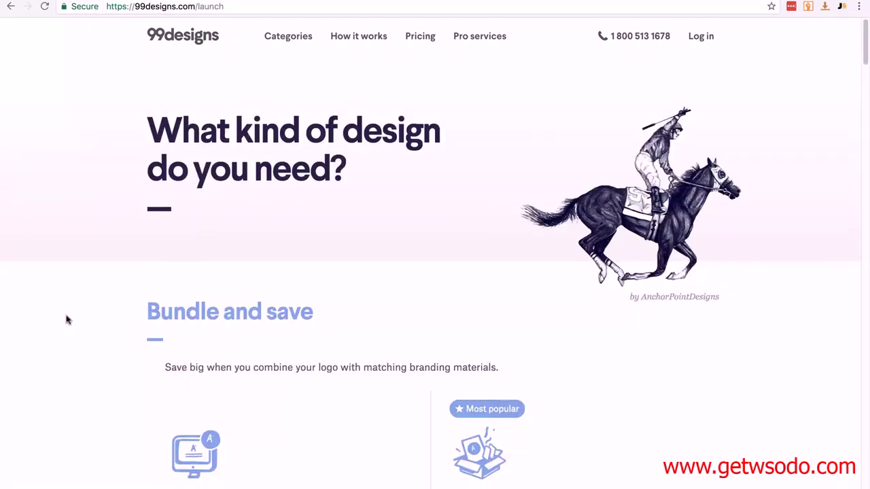
pyautogui.scroll(-5, 67, 319)
pyautogui.scroll(-4, 67, 318)
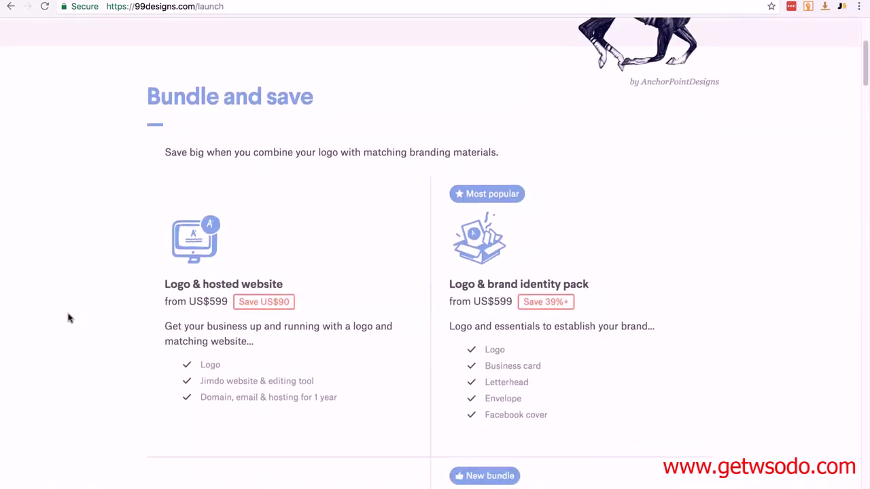
pyautogui.scroll(-10, 68, 317)
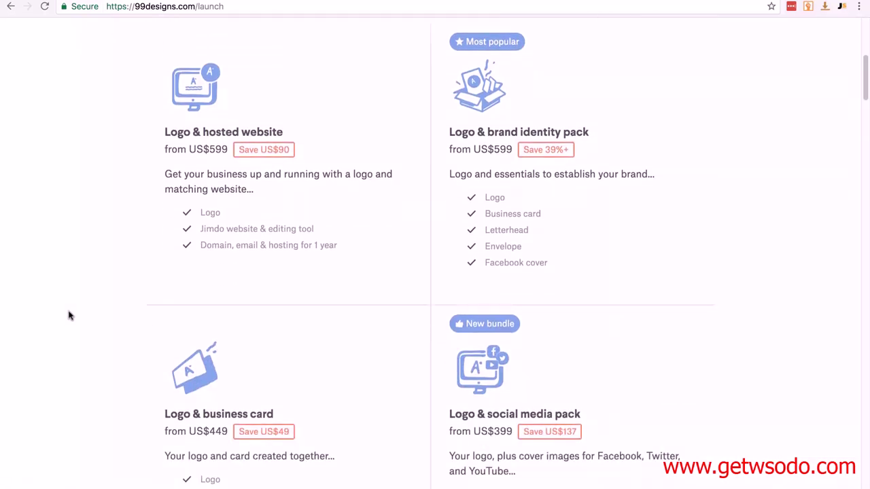
pyautogui.scroll(-3, 69, 313)
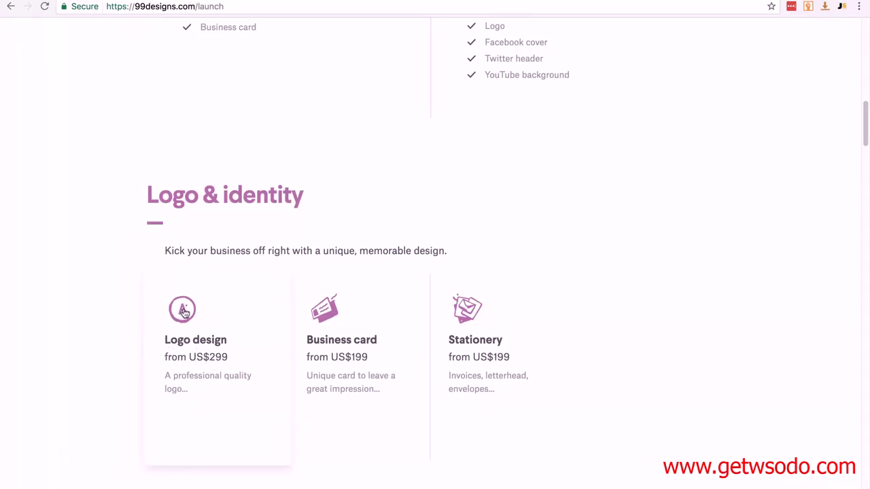
pyautogui.click(183, 312)
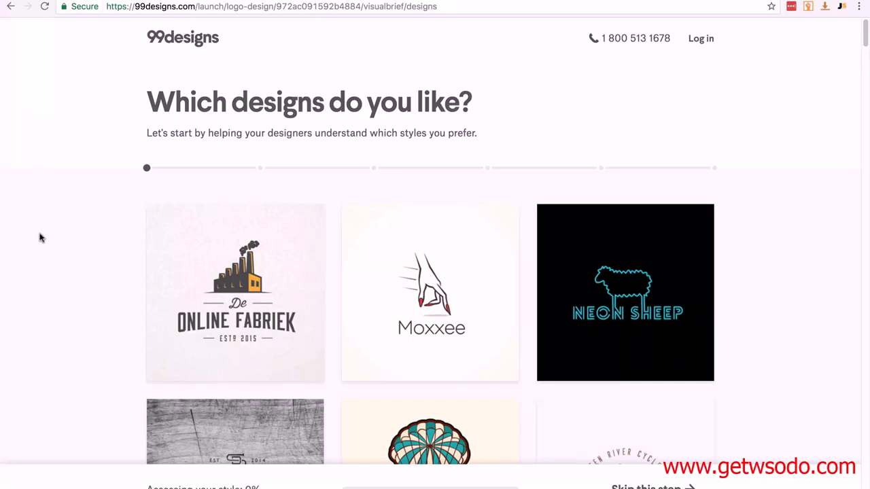
# - Like the Moxxee, Green River Cyclery and SpotNinja sample logos
pyautogui.scroll(-1, 41, 237)
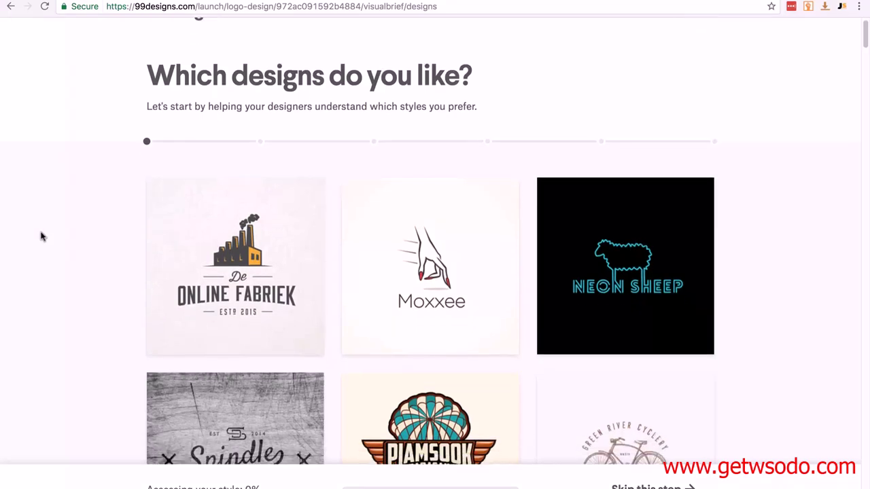
pyautogui.scroll(-2, 41, 236)
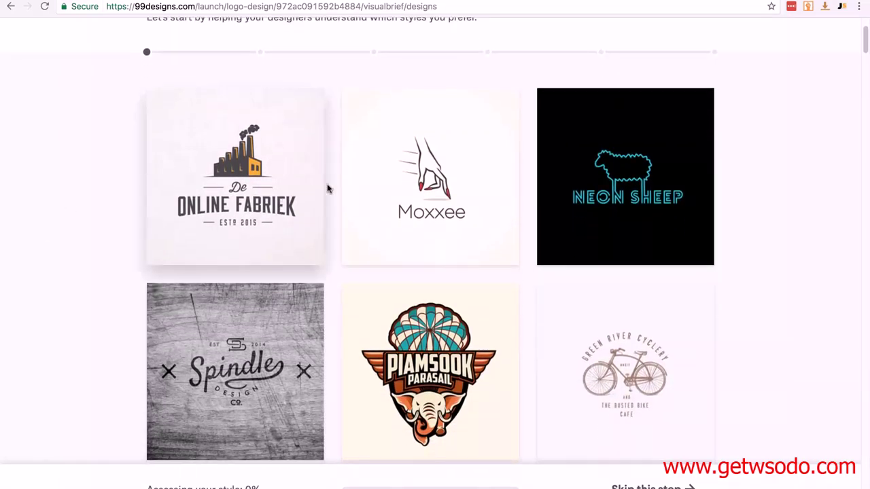
pyautogui.click(396, 177)
pyautogui.scroll(-3, 476, 204)
pyautogui.click(562, 232)
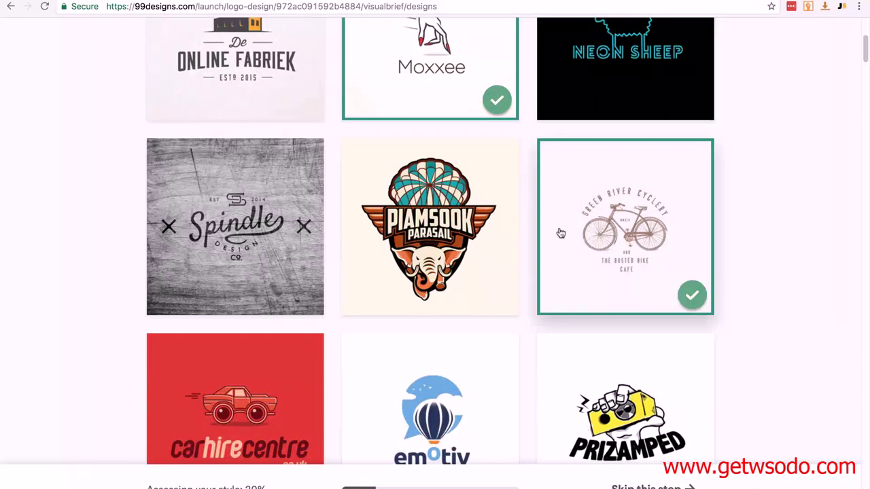
pyautogui.scroll(-4, 559, 233)
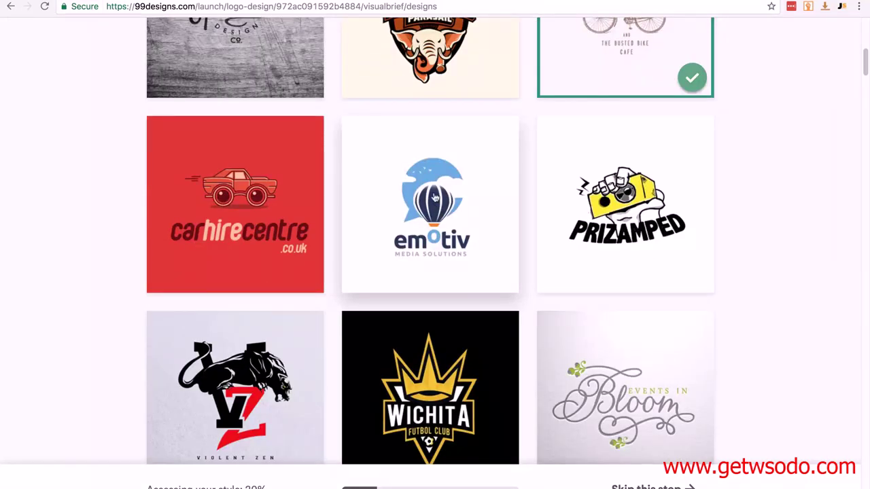
pyautogui.scroll(-3, 435, 197)
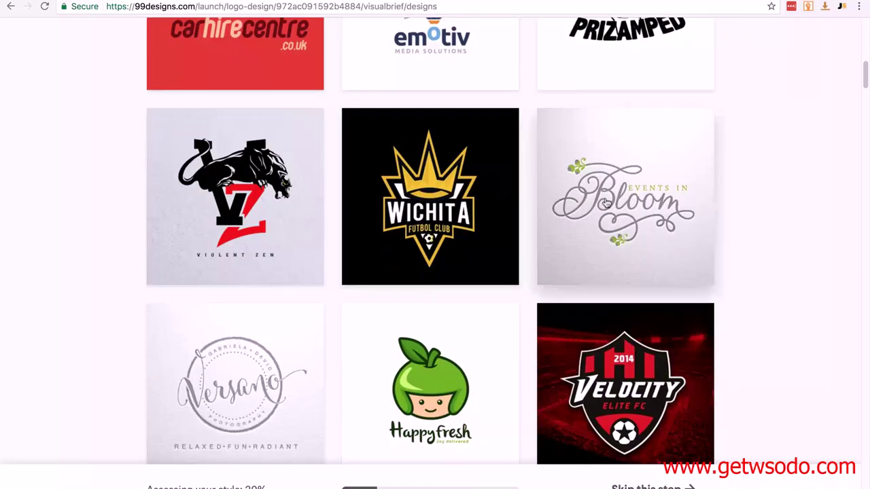
pyautogui.click(607, 202)
# - Like the blue hexagon logo and continue past the design picks
pyautogui.scroll(-8, 45, 225)
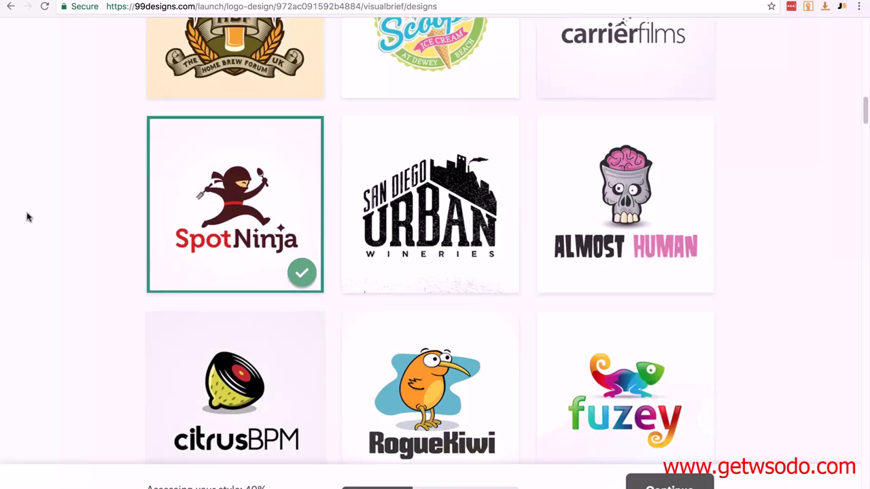
pyautogui.scroll(-2, 27, 218)
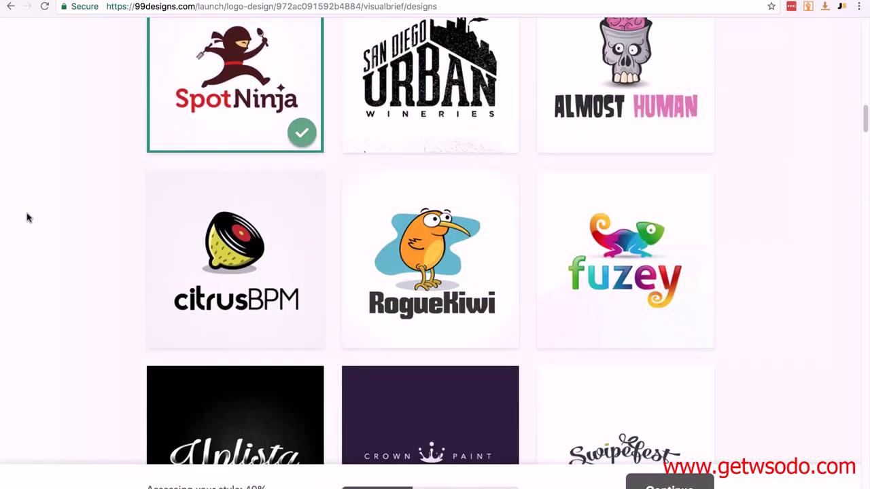
pyautogui.scroll(-2, 27, 217)
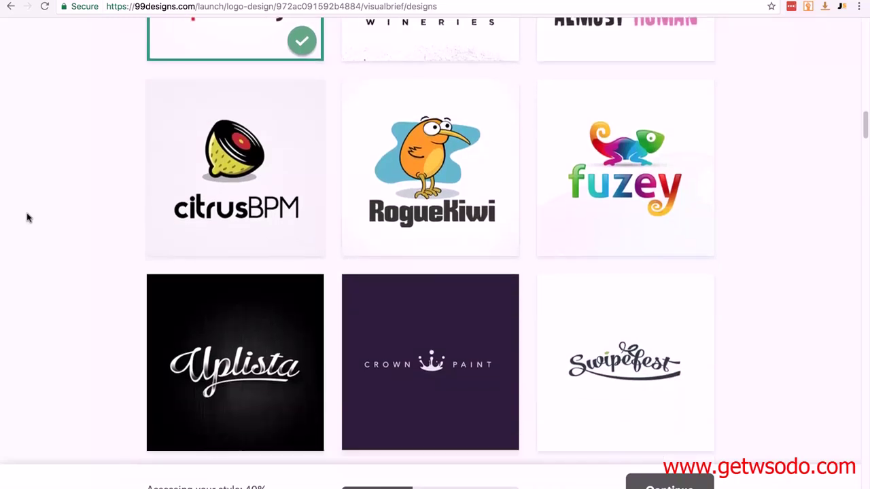
pyautogui.scroll(-3, 28, 218)
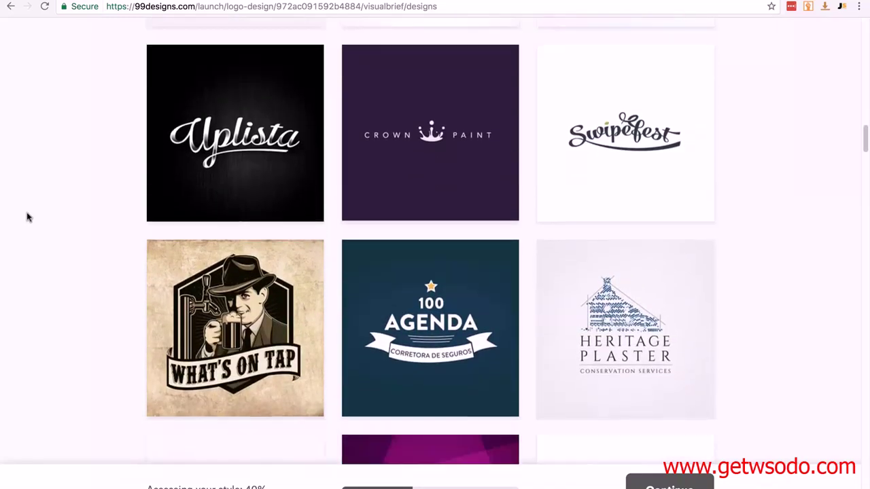
pyautogui.scroll(-9, 31, 216)
pyautogui.scroll(-1, 45, 217)
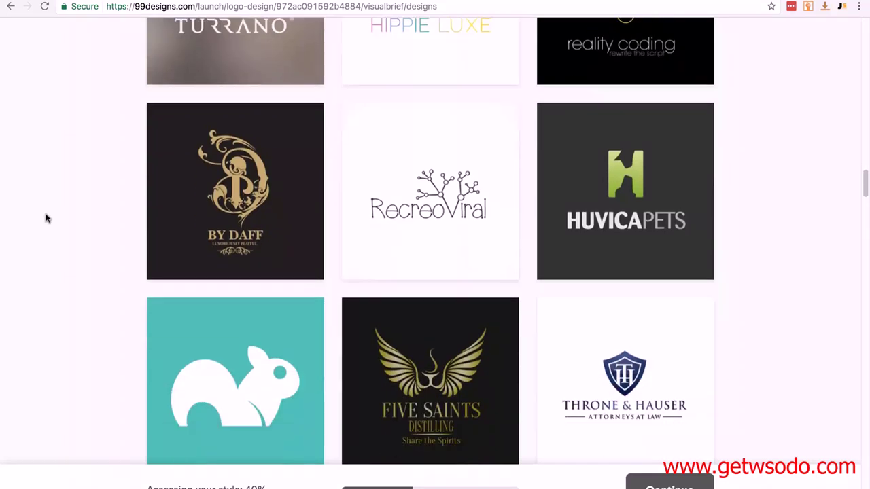
pyautogui.scroll(-3, 46, 217)
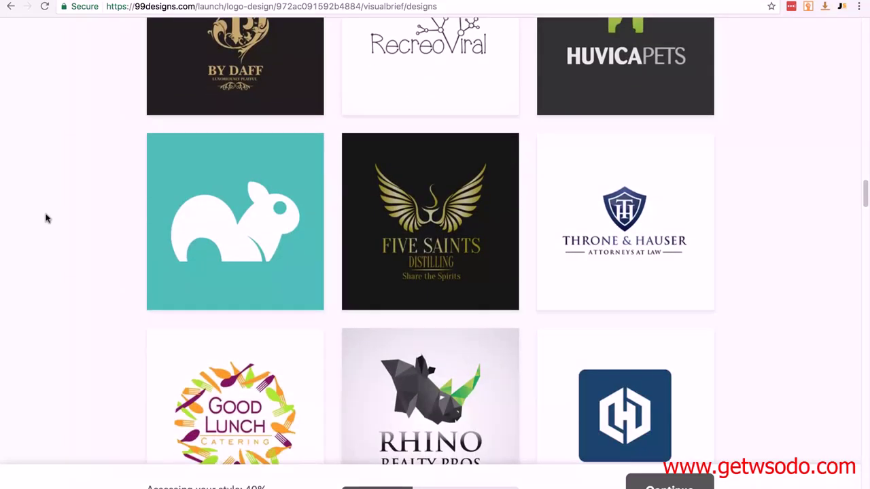
pyautogui.scroll(-2, 46, 218)
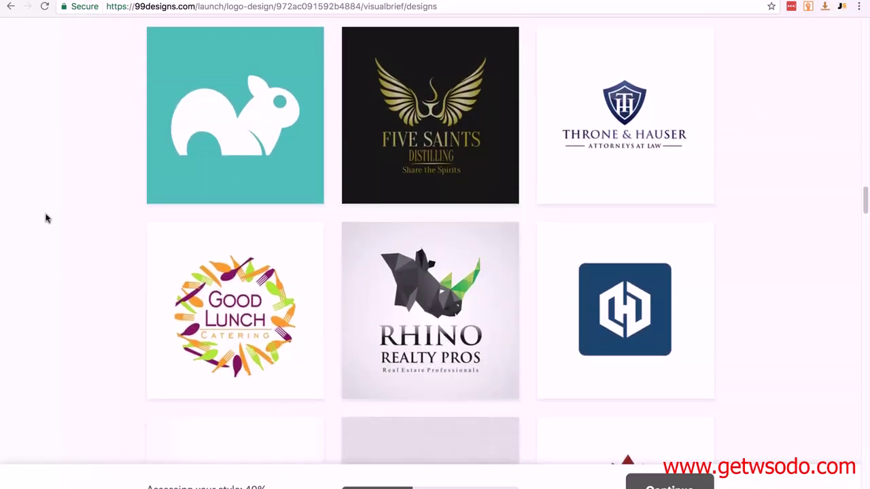
pyautogui.scroll(-3, 47, 218)
pyautogui.click(584, 260)
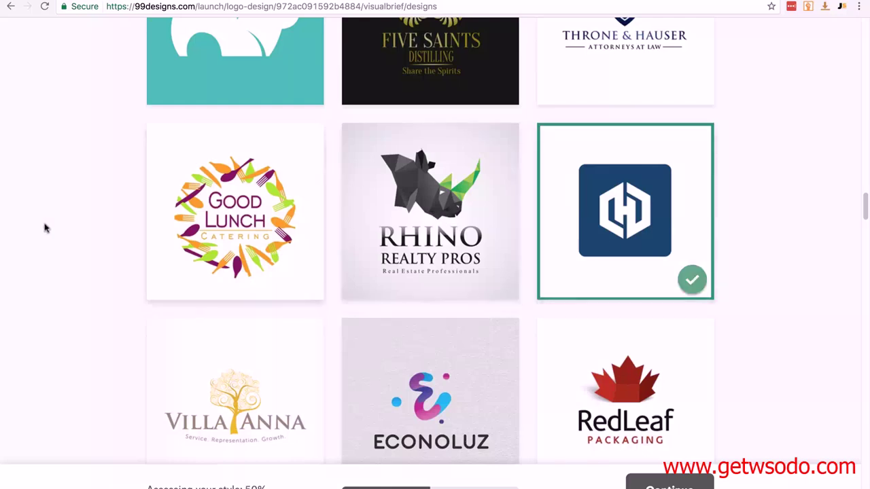
pyautogui.scroll(-5, 46, 229)
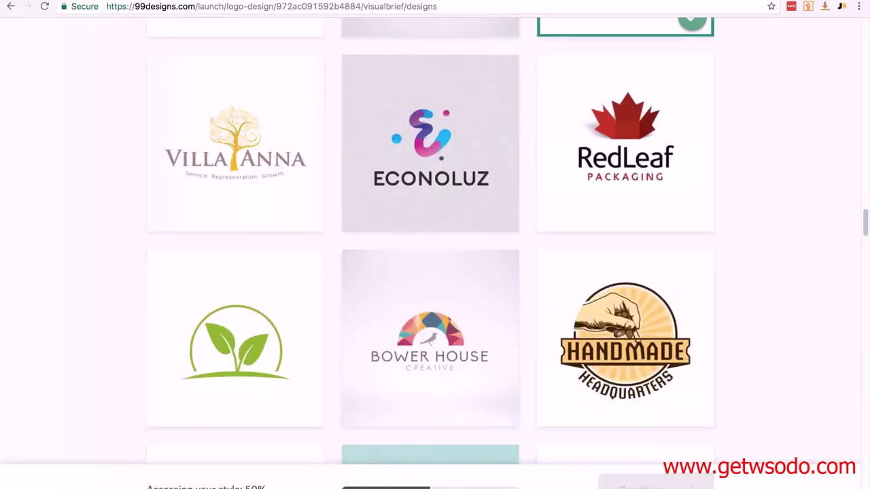
pyautogui.click(401, 174)
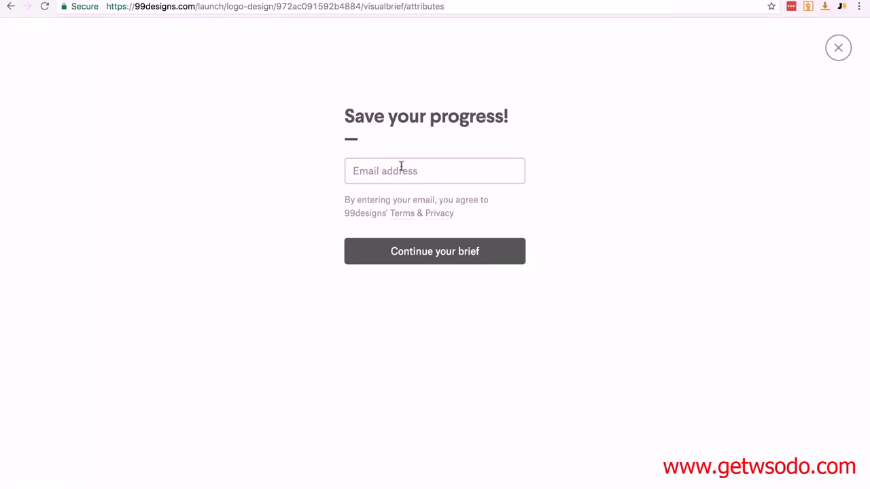
# - Choose 'Continue your brief' in the Save your progress! dialog without entering an email
pyautogui.click(417, 260)
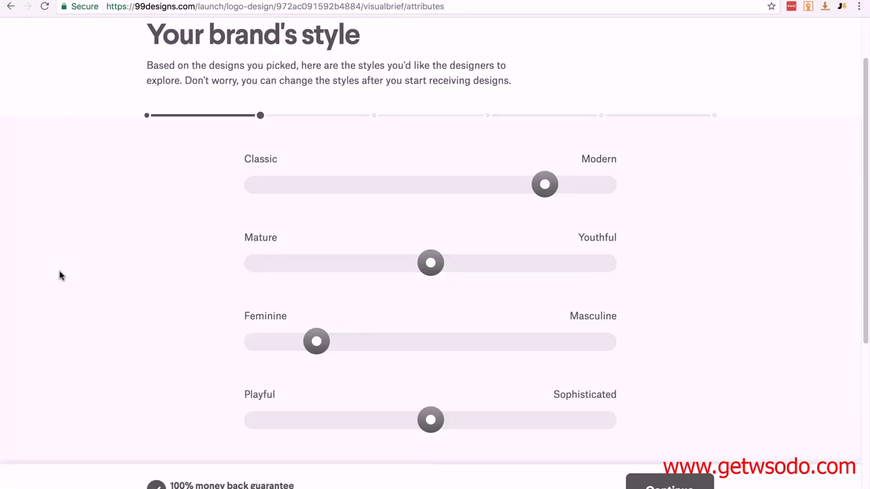
# - Shift the style sliders one step toward Mature, Masculine and Sophisticated
pyautogui.scroll(-1, 61, 275)
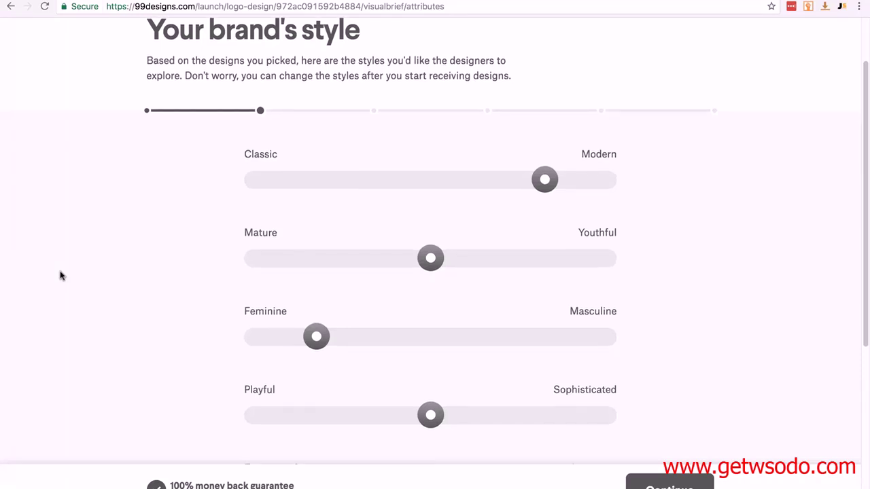
pyautogui.scroll(-1, 60, 275)
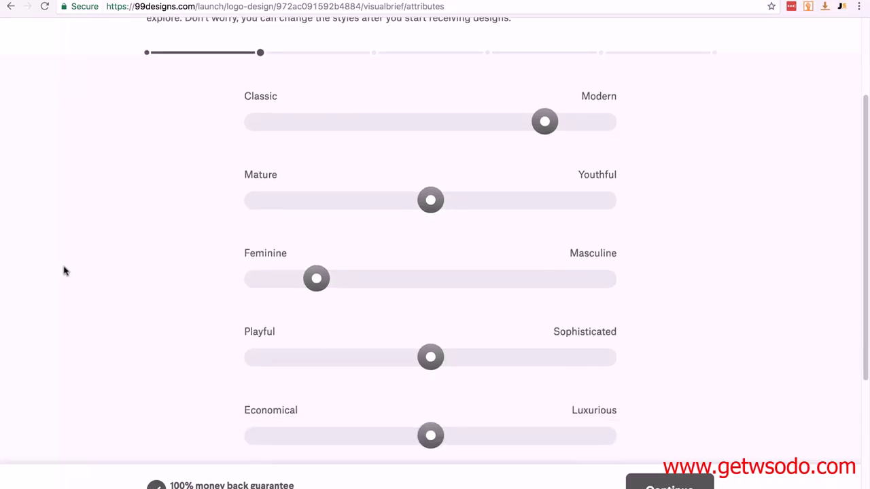
pyautogui.moveTo(541, 135)
pyautogui.mouseDown()
pyautogui.moveTo(303, 135)
pyautogui.moveTo(547, 133)
pyautogui.mouseUp()
pyautogui.moveTo(430, 199); pyautogui.dragTo(316, 200)
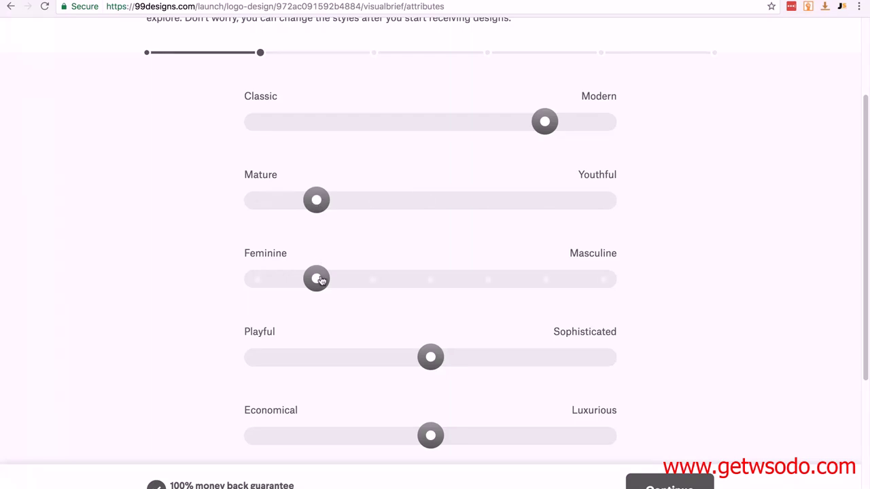
pyautogui.moveTo(322, 280); pyautogui.dragTo(431, 279)
pyautogui.click(478, 357)
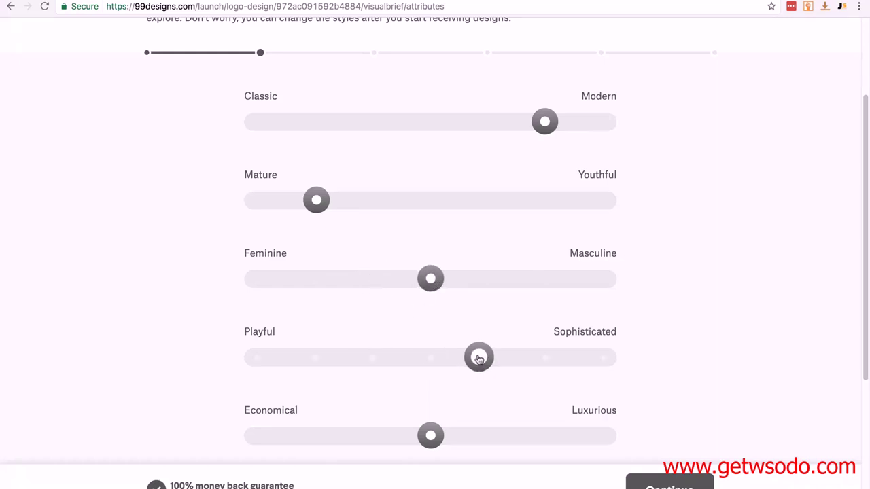
# - Continue to the Colors to explore step
pyautogui.scroll(-1, 368, 357)
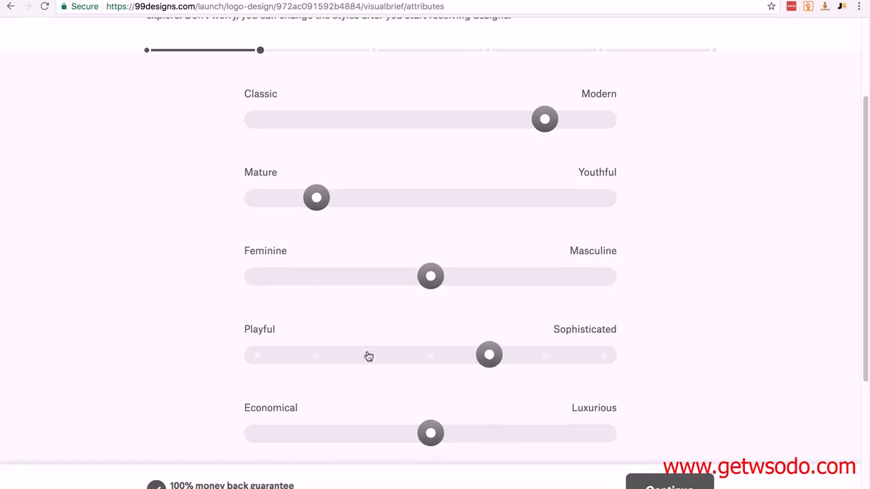
pyautogui.scroll(-5, 370, 354)
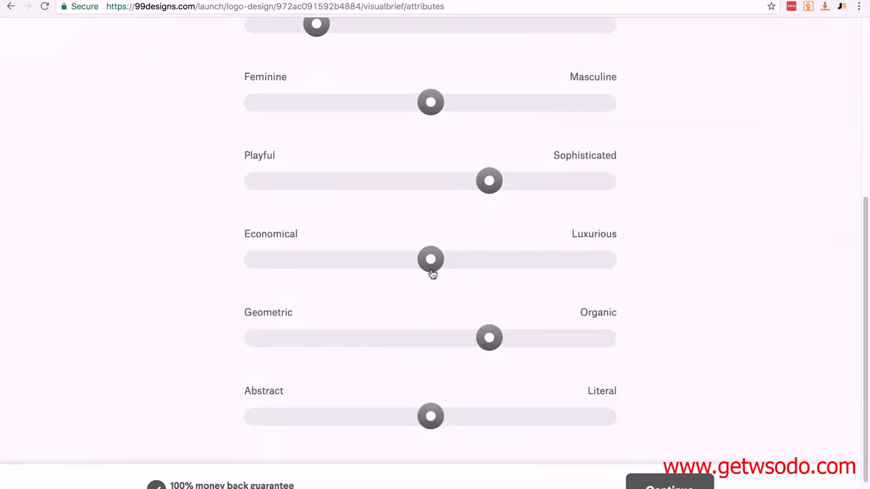
pyautogui.scroll(-2, 401, 291)
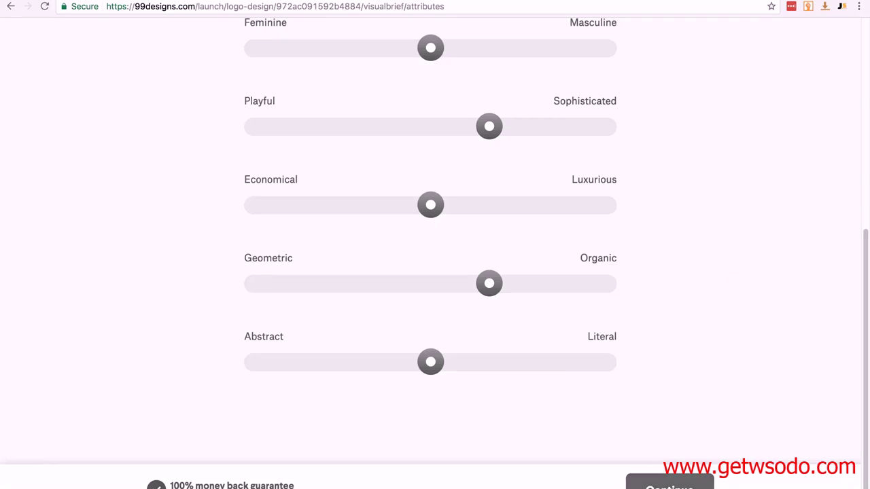
pyautogui.click(669, 484)
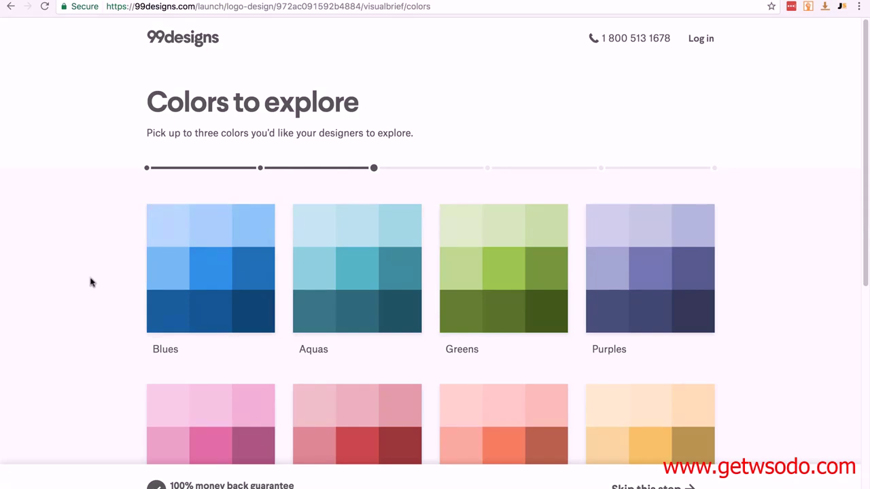
# - Pick 'Let designers make suggestions' for colours and continue to the Logo design brief
pyautogui.scroll(-3, 92, 282)
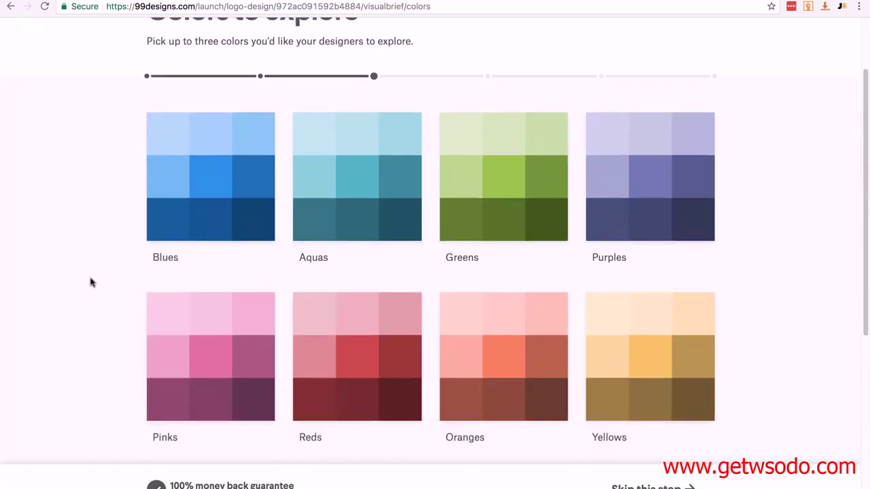
pyautogui.scroll(-5, 92, 282)
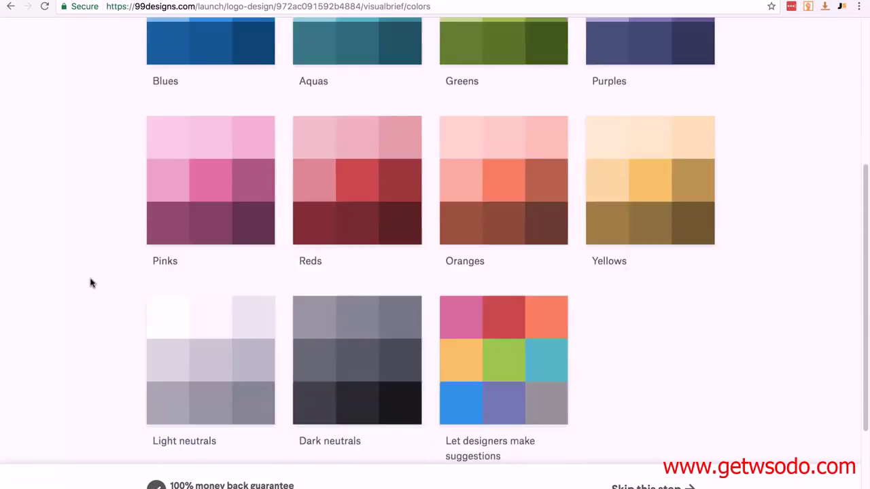
pyautogui.scroll(-2, 90, 281)
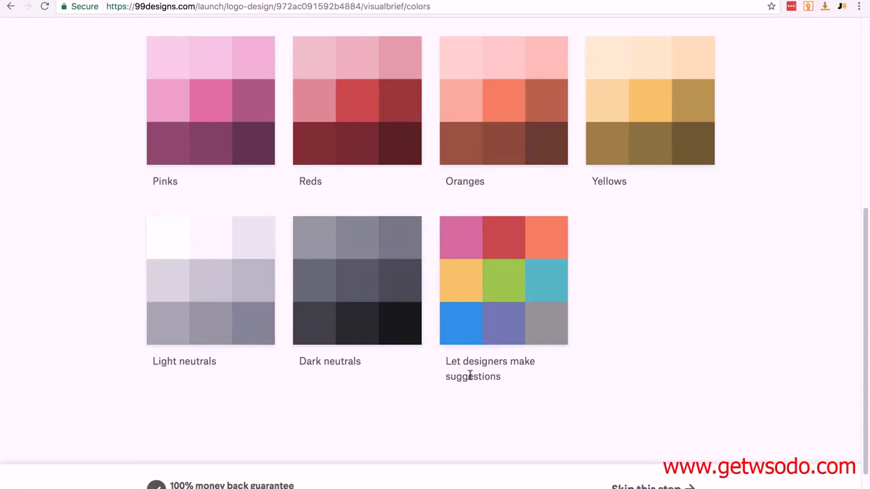
pyautogui.click(503, 292)
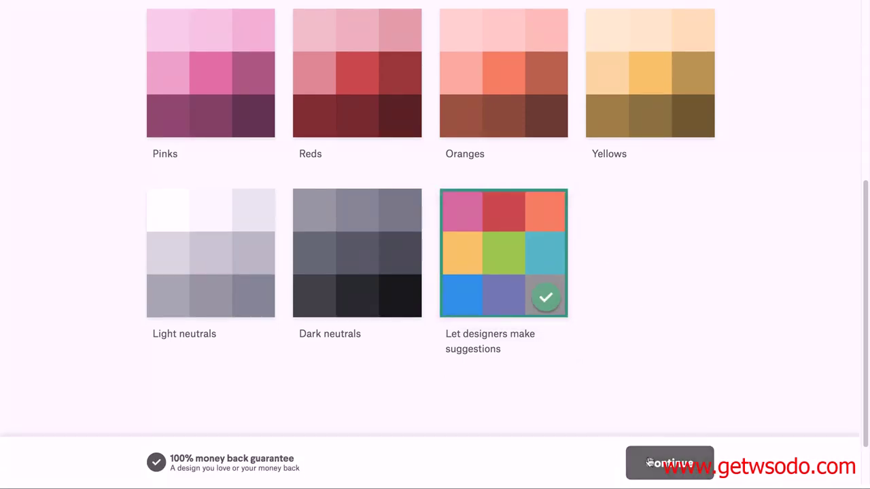
pyautogui.click(670, 462)
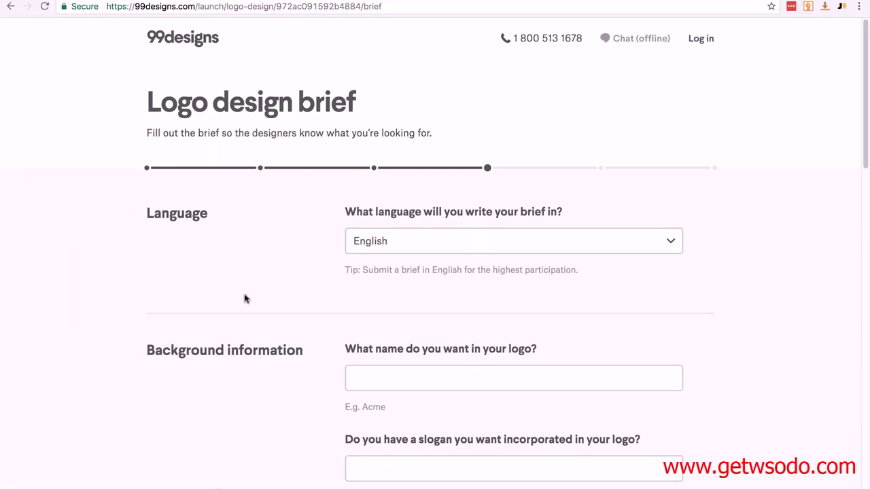
# - Enter 'Golden Years Athletics' as the logo name and paste the senior-fitness organization description
pyautogui.scroll(-3, 115, 317)
pyautogui.click(390, 221)
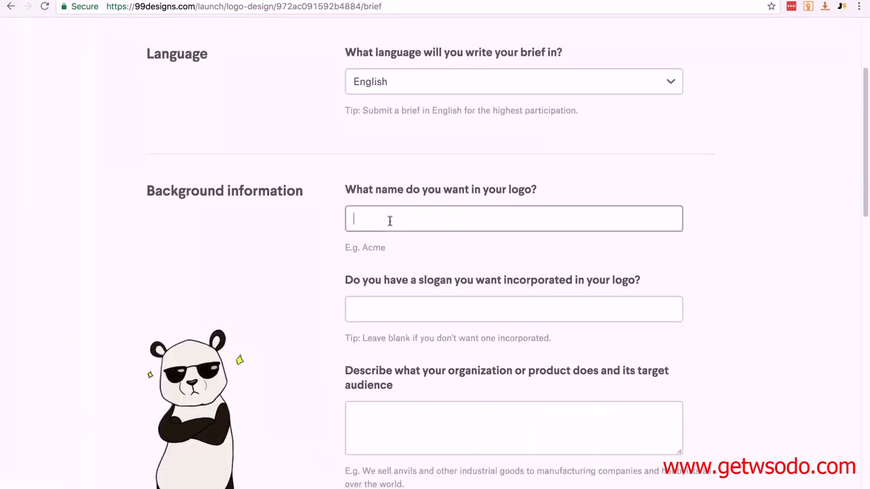
pyautogui.write('Golden Years Athletics')
pyautogui.click(302, 310)
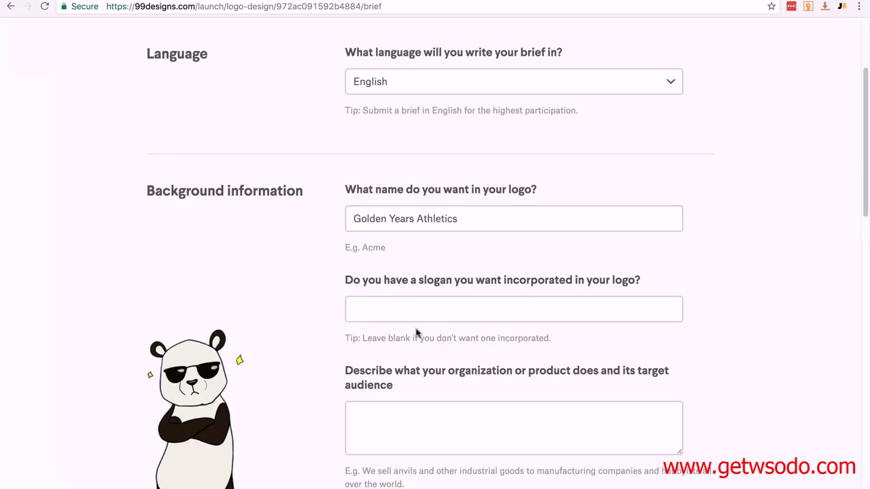
pyautogui.scroll(-3, 302, 299)
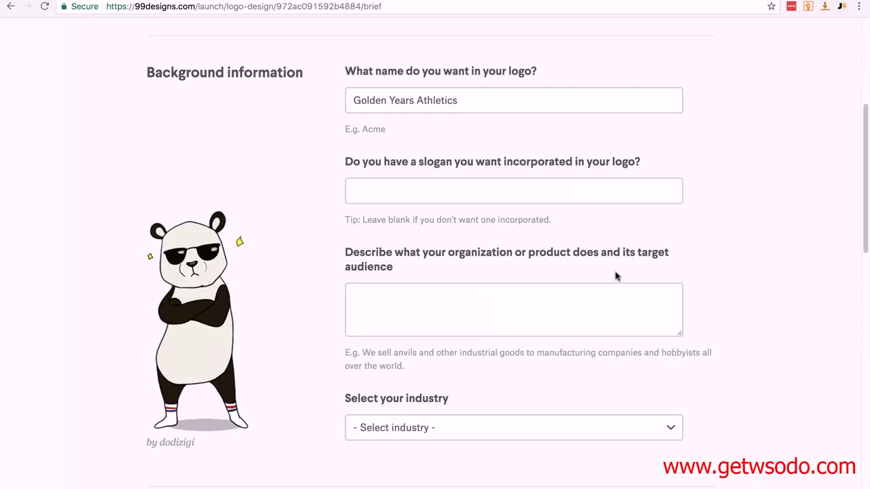
pyautogui.click(379, 308)
pyautogui.write('Exercising and Fitness for Mature Men and Women')
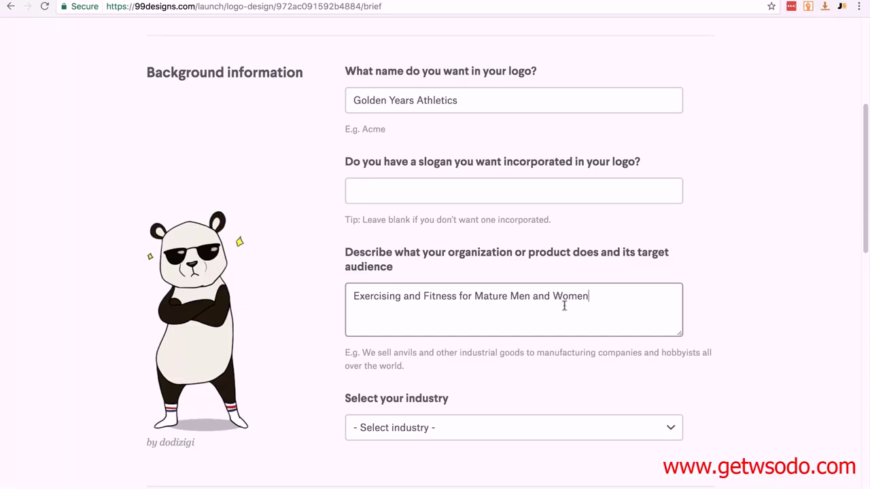
# - Set the industry to Physical Fitness
pyautogui.click(497, 439)
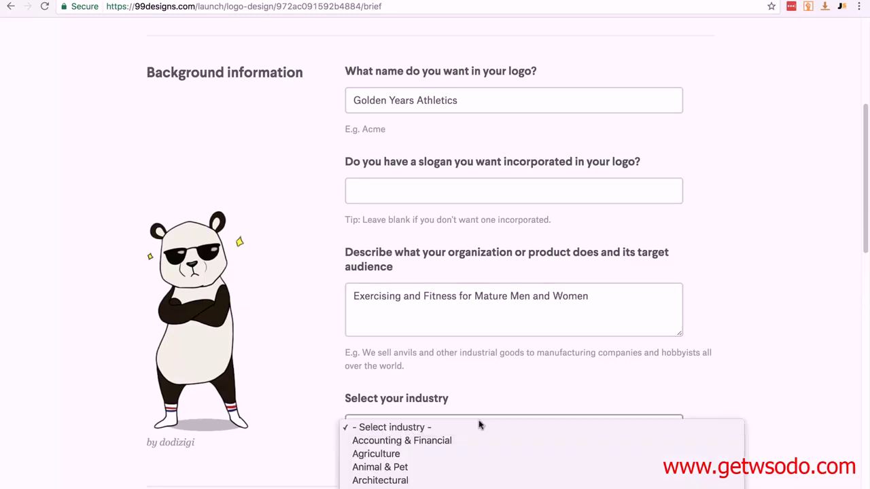
pyautogui.click(369, 423)
pyautogui.click(479, 417)
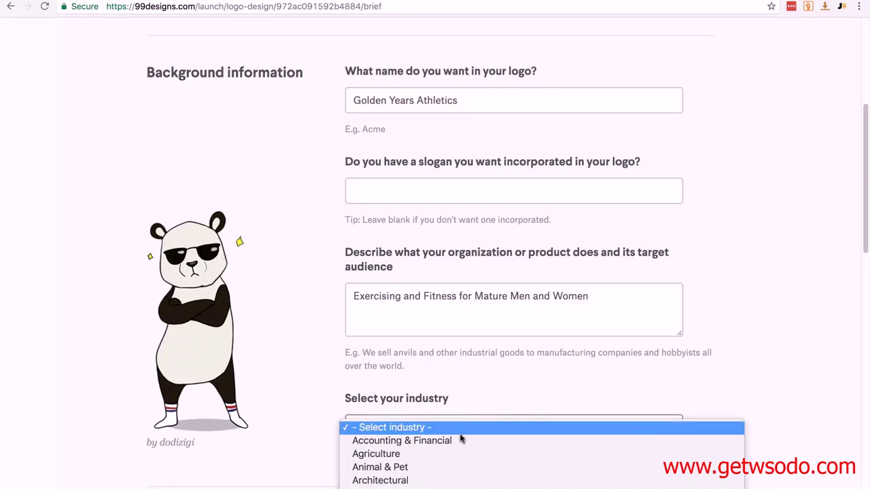
pyautogui.scroll(-4, 456, 445)
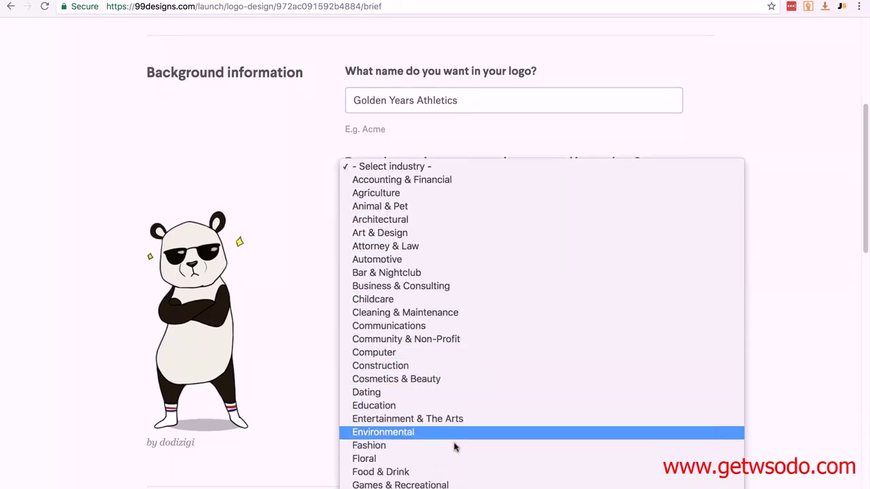
pyautogui.scroll(-5, 455, 445)
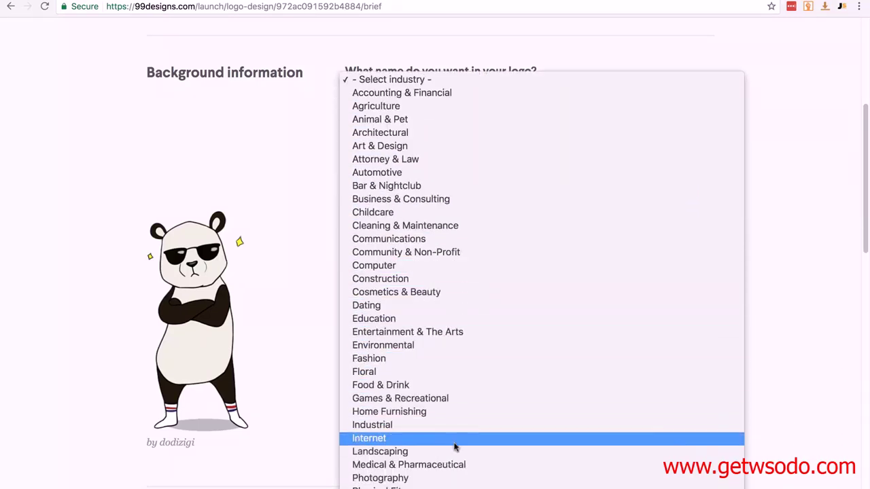
pyautogui.click(460, 386)
pyautogui.scroll(-5, 528, 380)
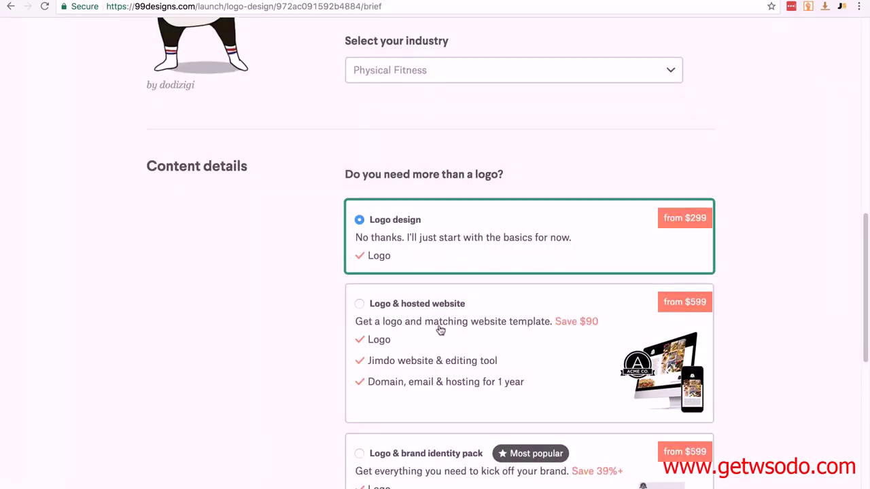
# - Keep 'Logo design' only and submit the brief to reach the design package page
pyautogui.scroll(-10, 319, 339)
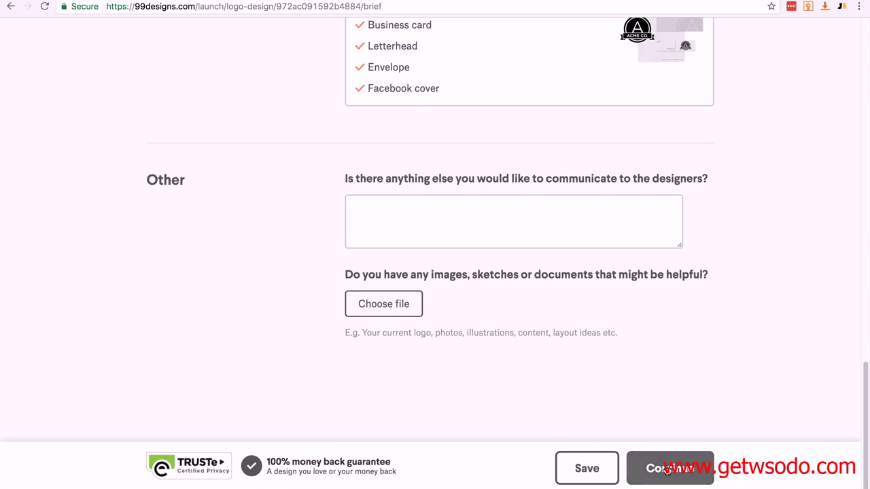
pyautogui.click(667, 468)
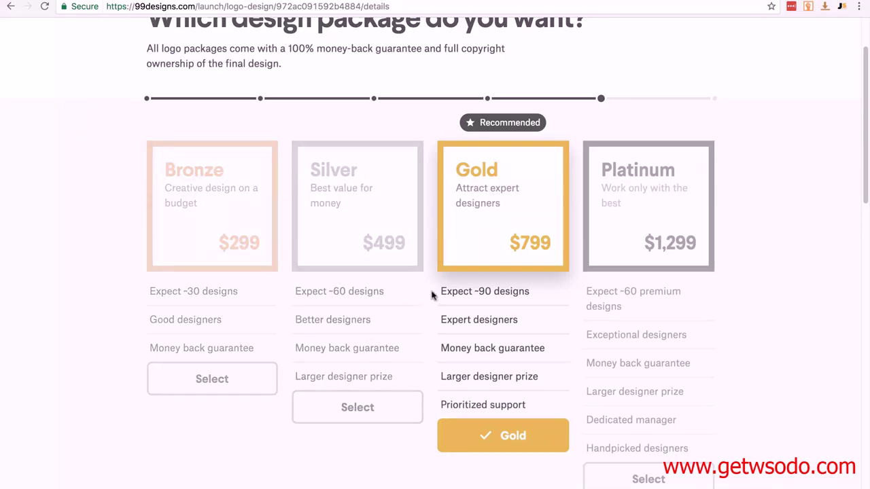
# - Choose the Bronze package and paste 'Golden Years Athletics Logo Design' as the contest title
pyautogui.click(223, 383)
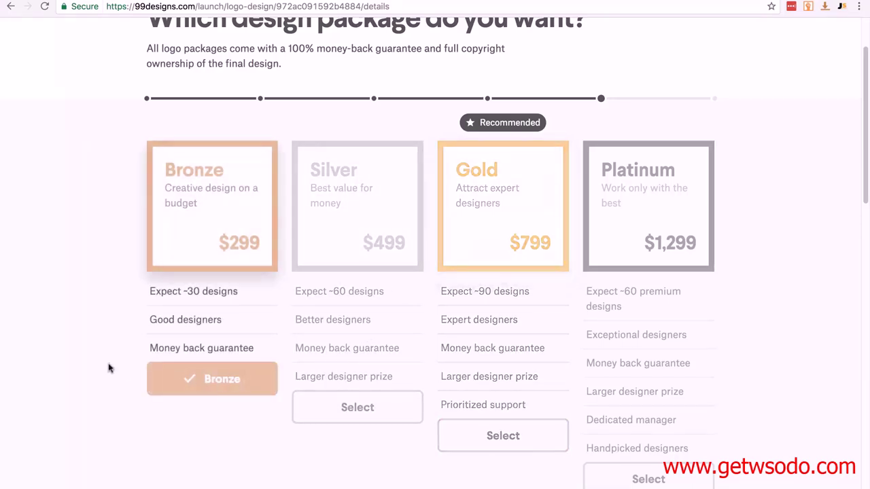
pyautogui.scroll(-5, 272, 285)
pyautogui.click(371, 278)
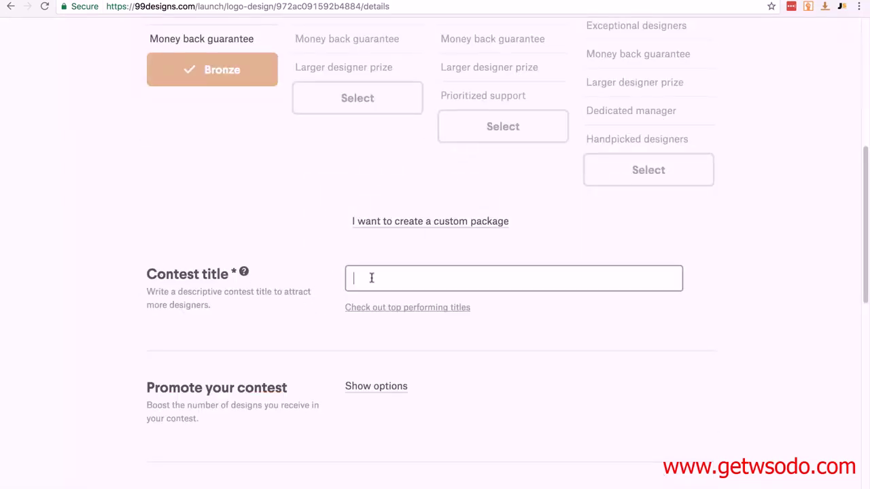
pyautogui.write('Golden Years Athletics Logo Design')
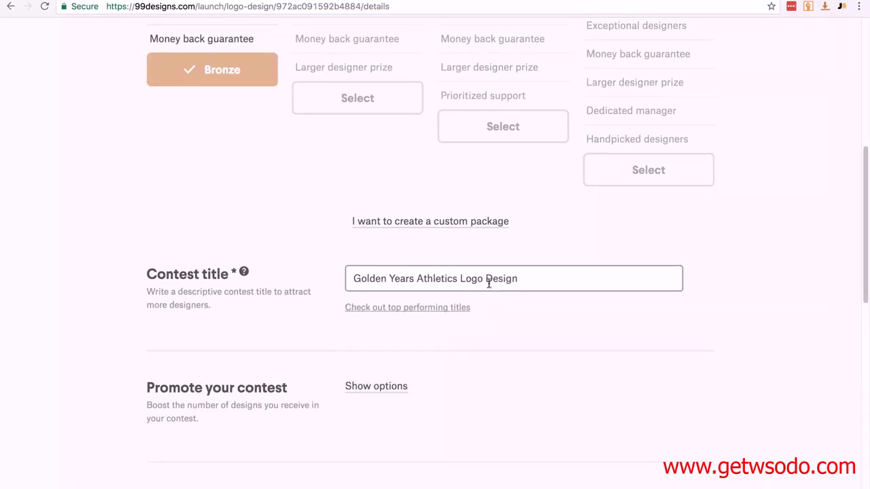
# - Make the contest guaranteed, leaving Private contest unticked and Standard 7 days duration
pyautogui.scroll(-2, 60, 312)
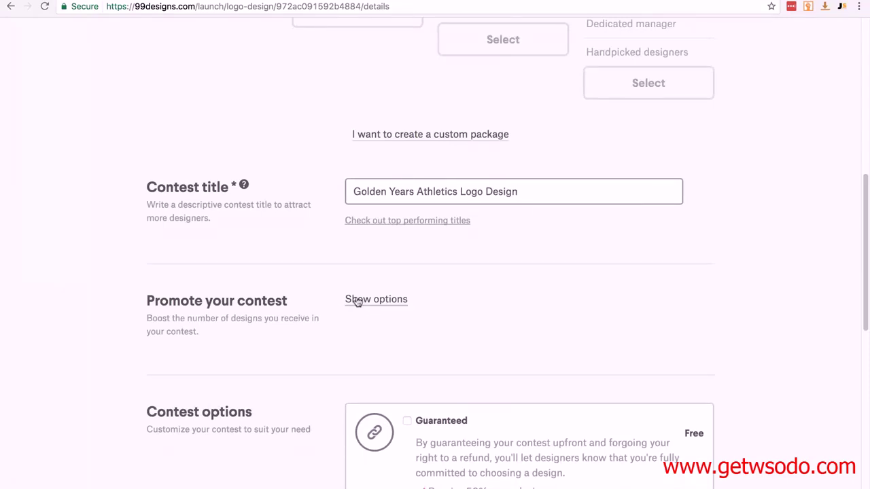
pyautogui.scroll(-5, 272, 305)
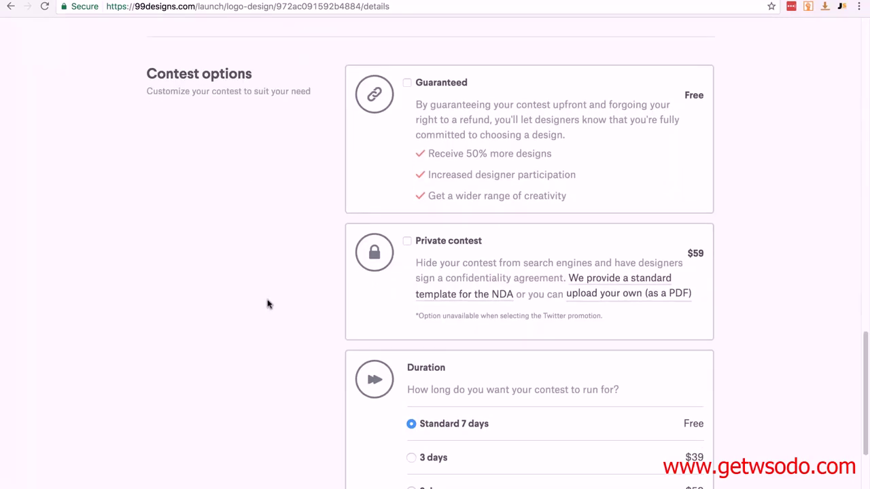
pyautogui.click(507, 146)
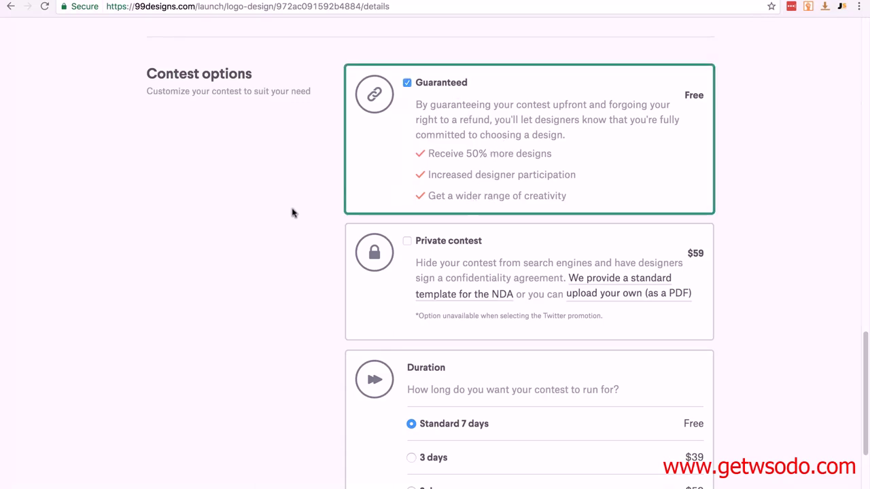
pyautogui.scroll(-3, 291, 211)
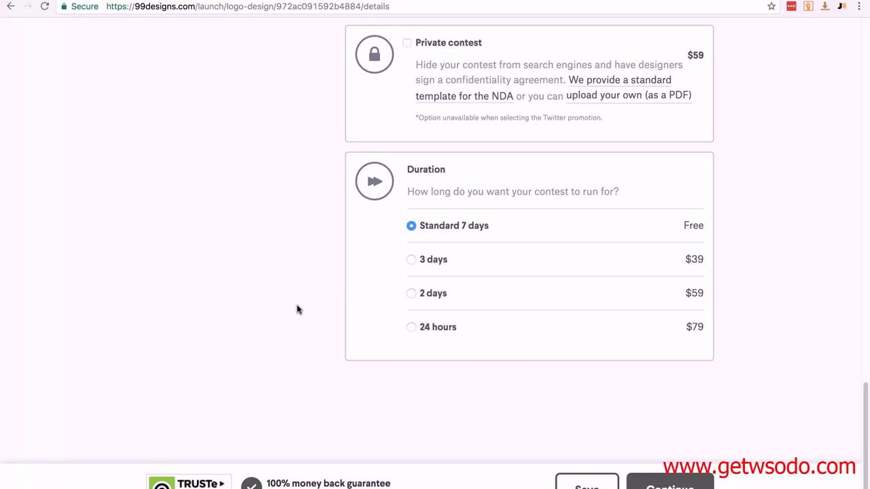
# - Continue past the contest details to bring up the Sign up form
pyautogui.click(670, 484)
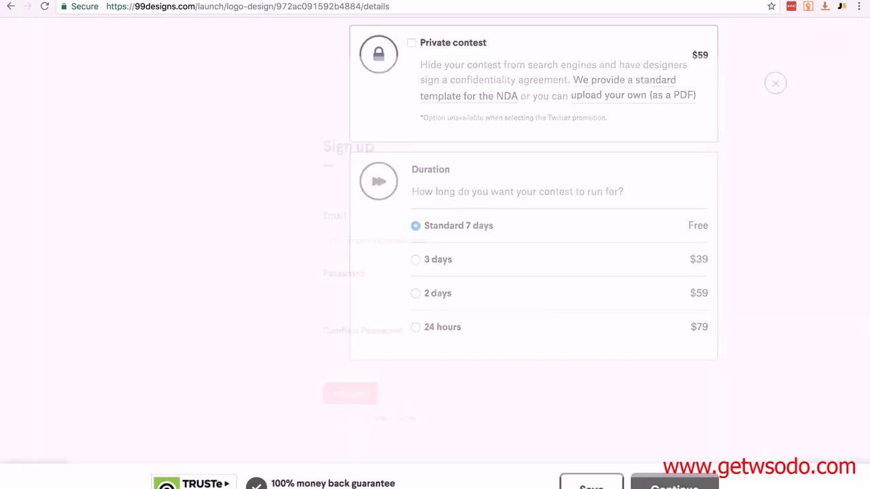